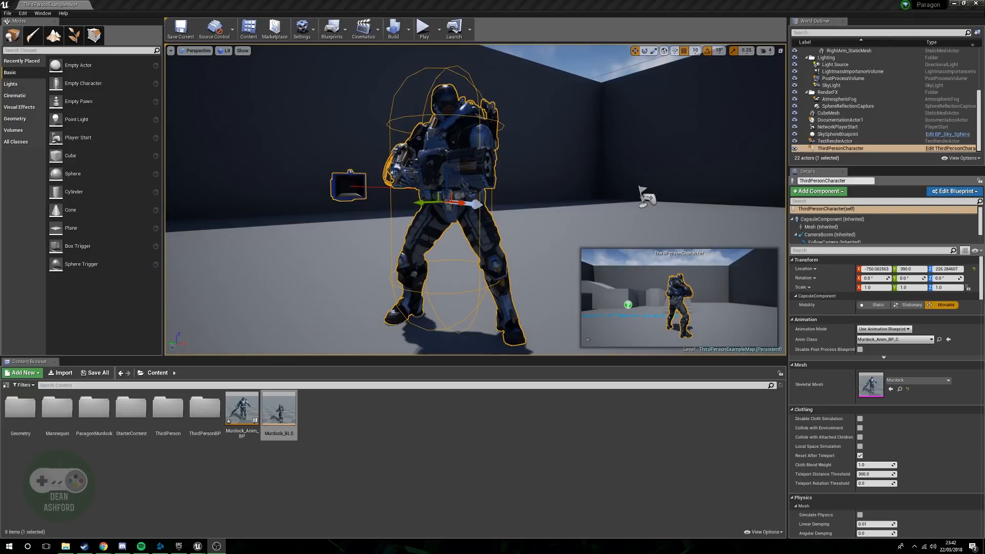
- Examine the Murdock character from the front and at different distances in the level viewport
alt+drag(449, 231, 572, 234)
right_drag(475, 231, 454, 231)
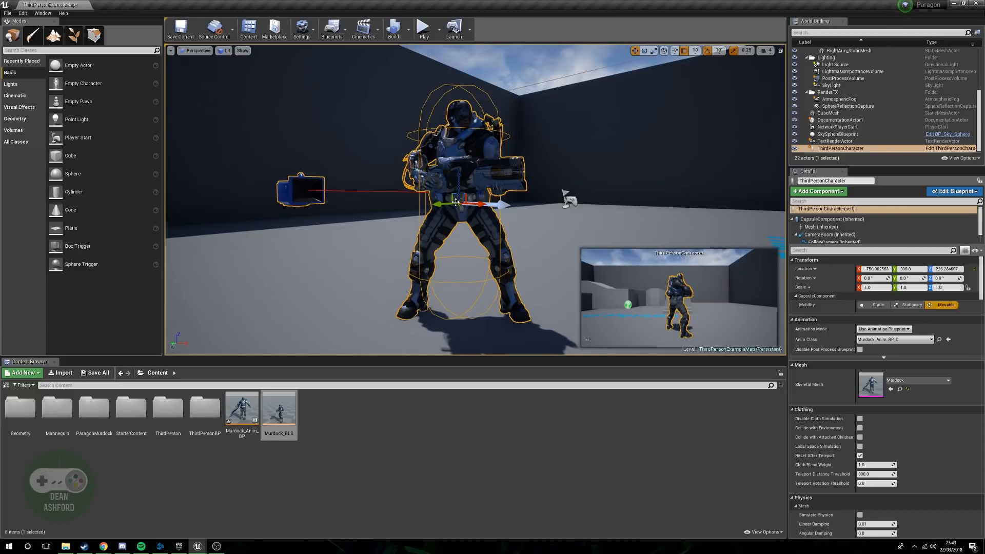
key(s)
mouse_move(456, 202)
right_down()
mouse_move(428, 203)
mouse_move(438, 204)
right_up()
key(w)
key(d)
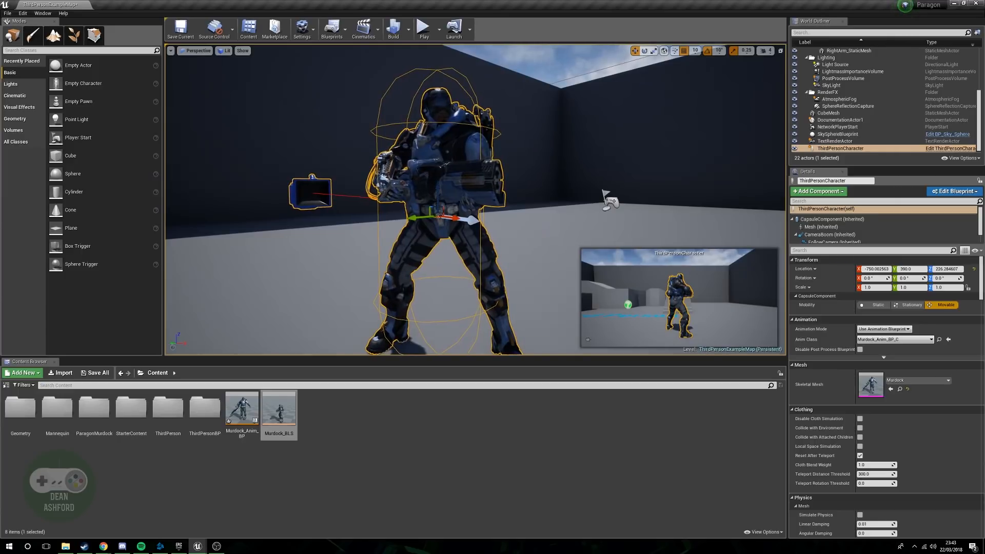
key(s)
mouse_move(438, 203)
right_down()
mouse_move(464, 195)
mouse_move(447, 196)
mouse_move(452, 188)
mouse_move(458, 201)
mouse_move(447, 201)
right_up()
key(w)
key(a)
key(d)
key(s)
key(w)
key(w)
key(a)
key(s)
key(d)
key(s)
key(s)
- Play-test the level, running the Murdock character in all directions to check its idle and running animations
click(424, 30)
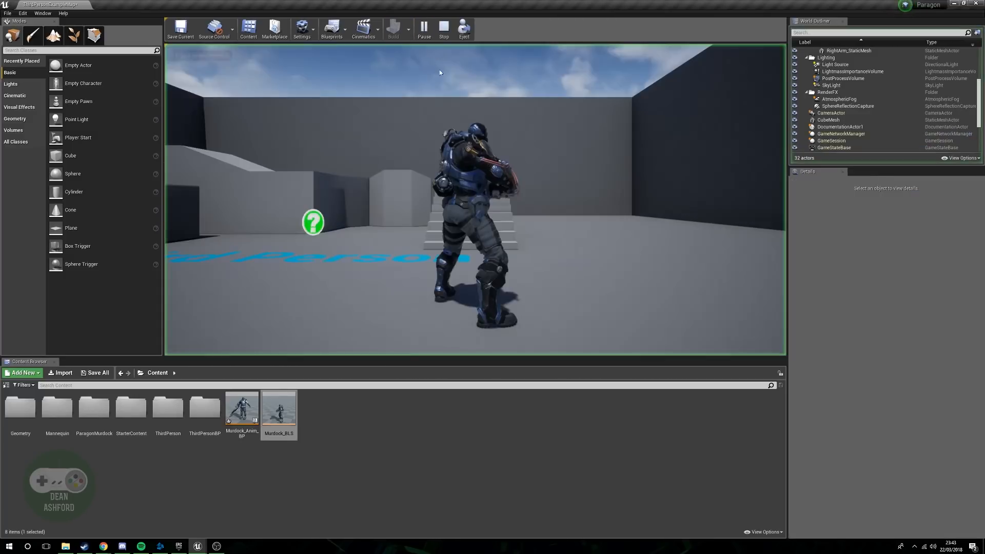
click(550, 164)
key(w)
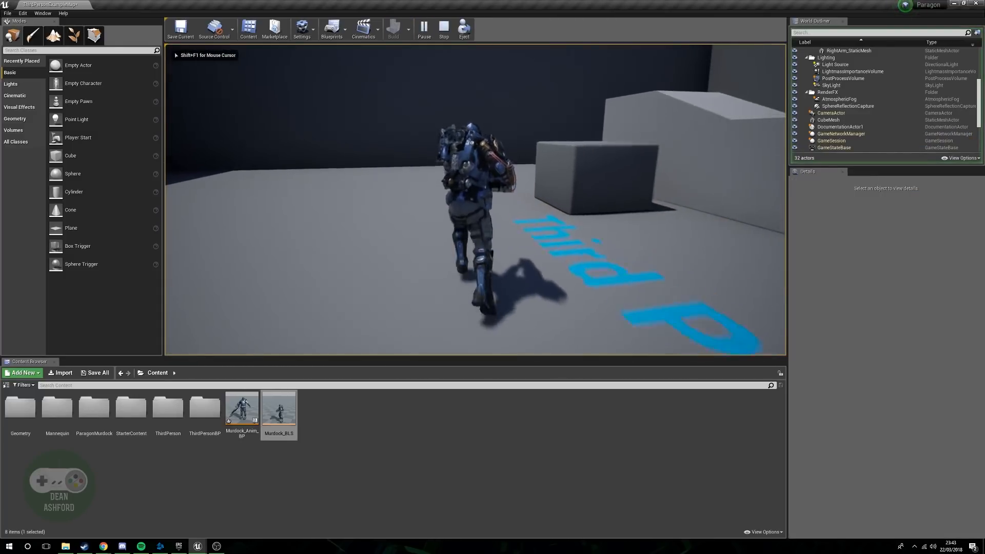
key(a)
key(s)
key(d)
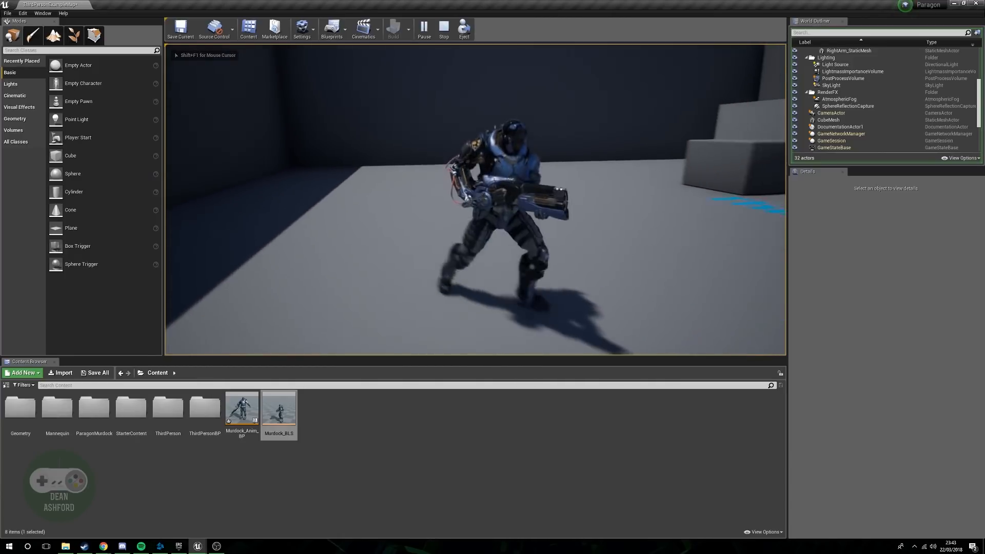
key(s)
key(d)
key(s)
key(a)
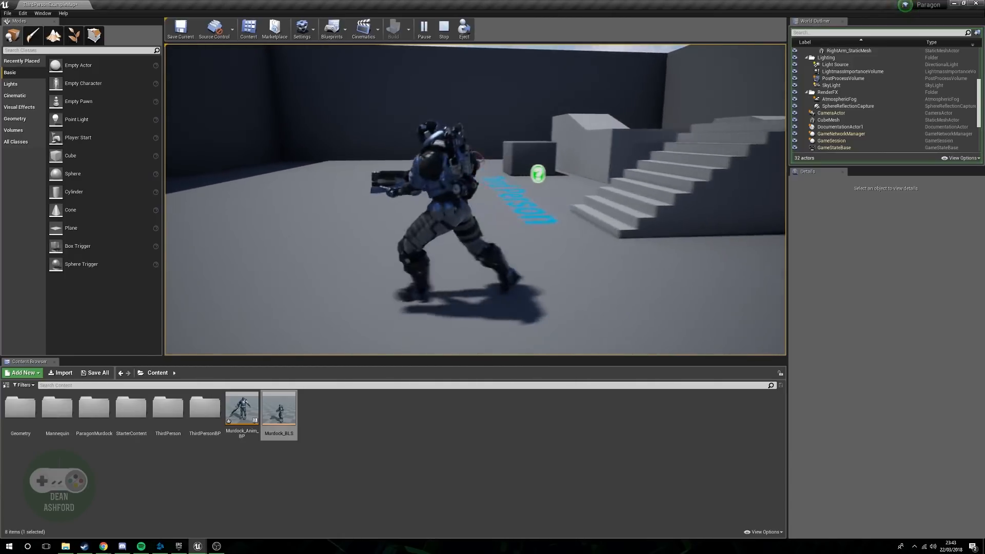
key(d)
key(a)
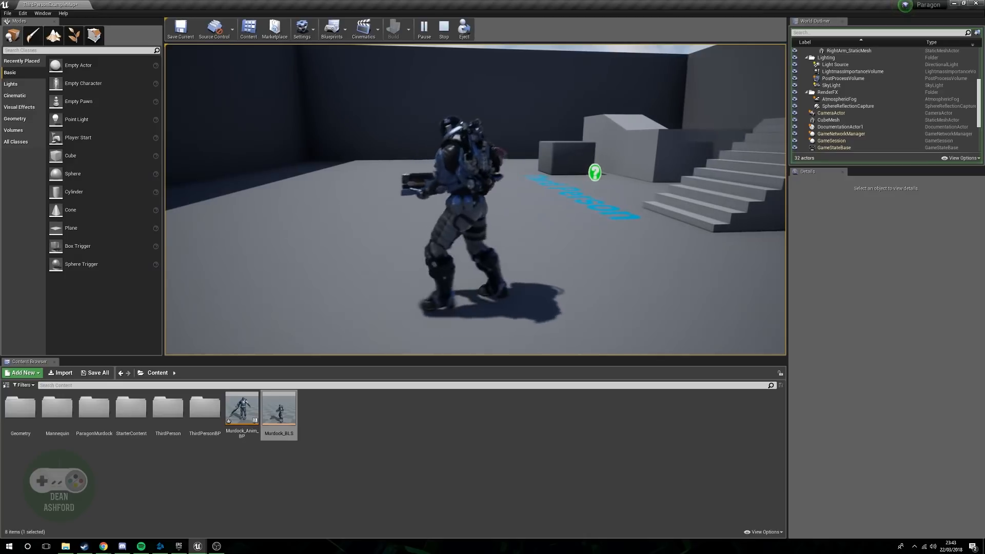
key(d)
key(a)
key(d)
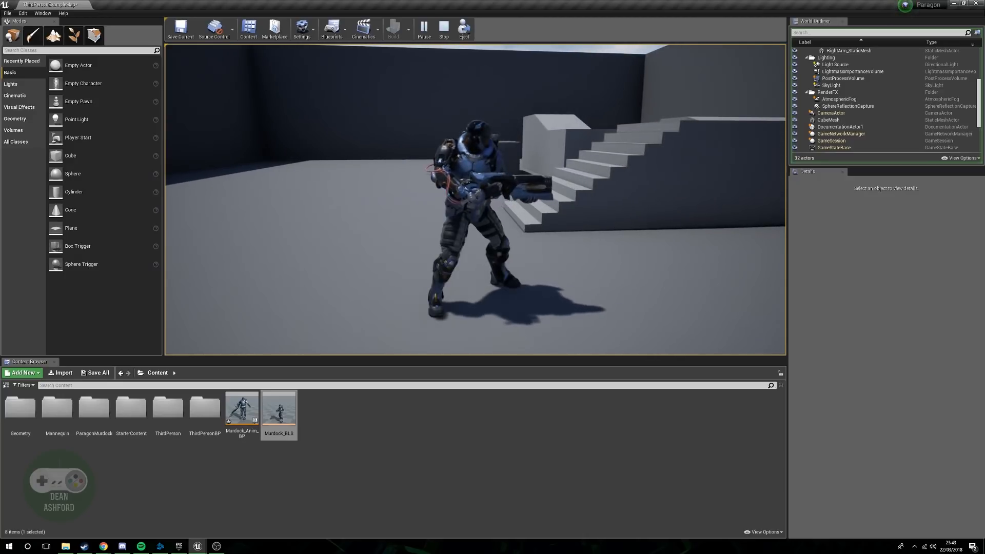
key(w)
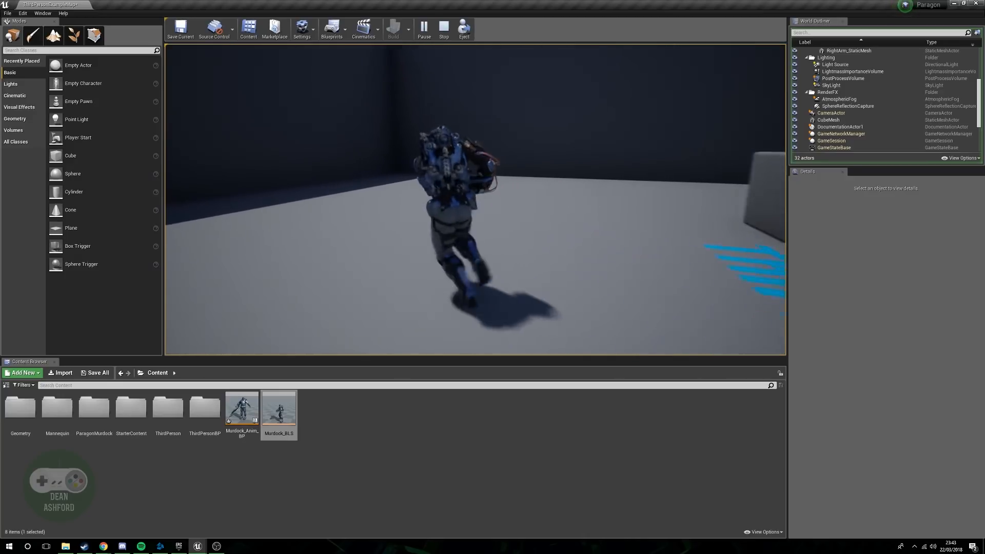
key(a)
key(s)
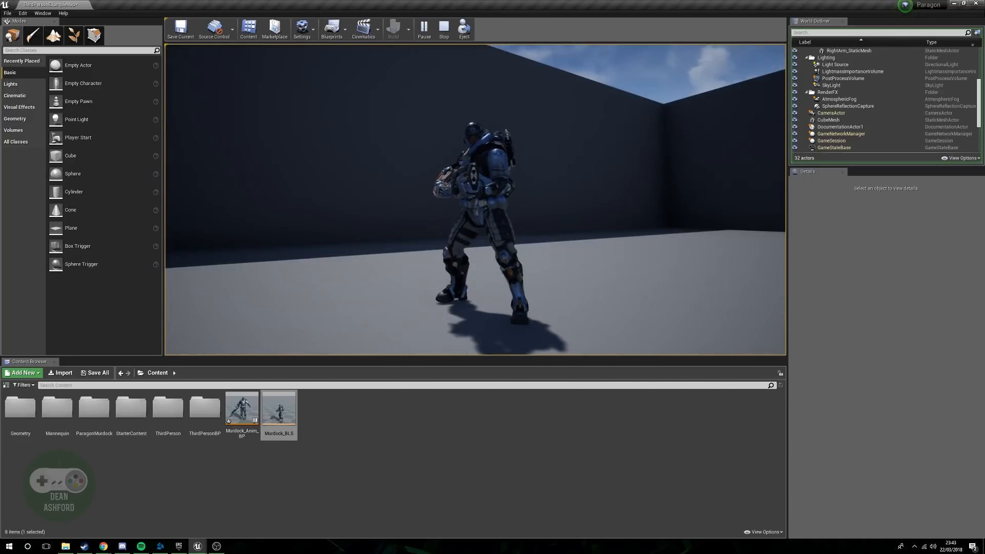
key(Escape)
- Set the ThirdPersonCharacter's skeletal mesh to SK_Mannequin and its Anim Class to ThirdPerson_AnimBP
right_drag(354, 195, 354, 195)
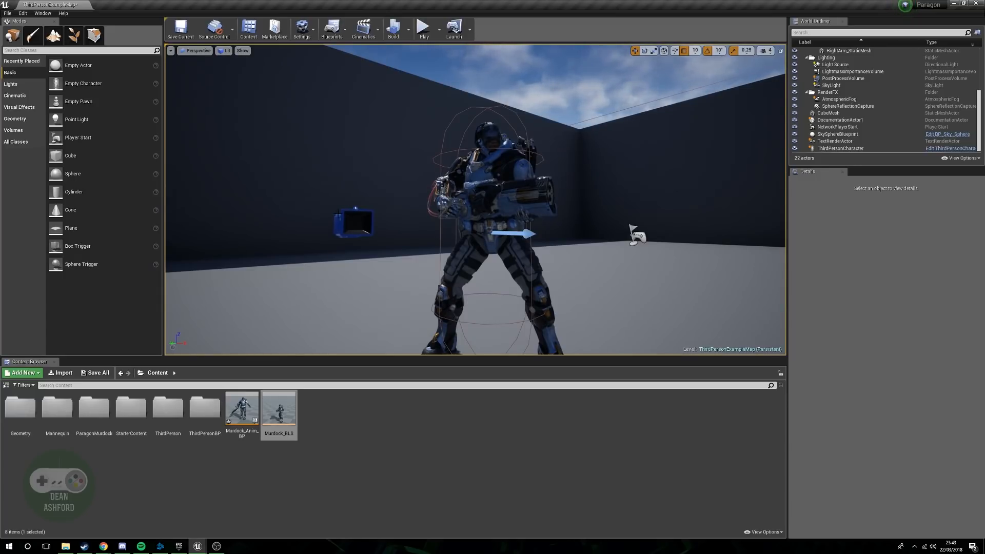
click(488, 197)
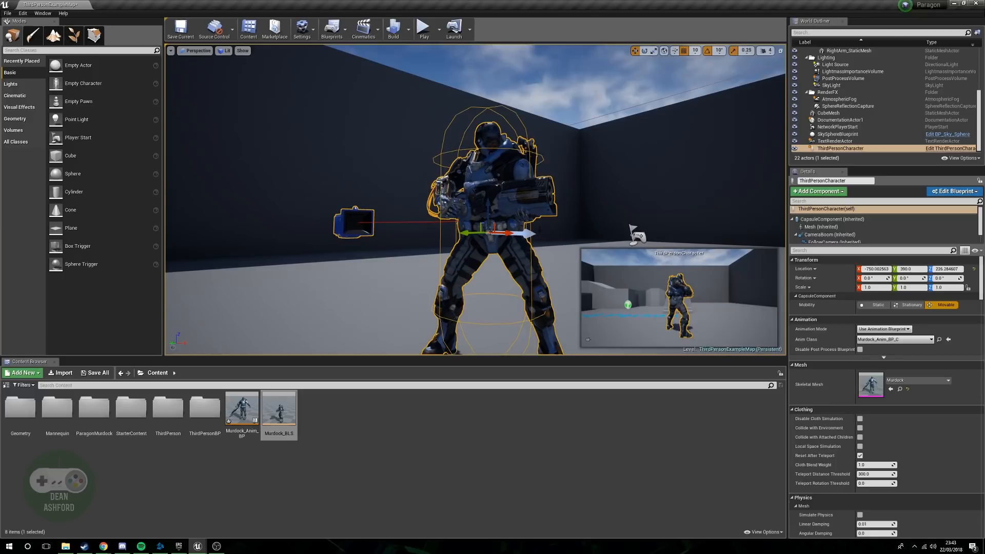
click(919, 381)
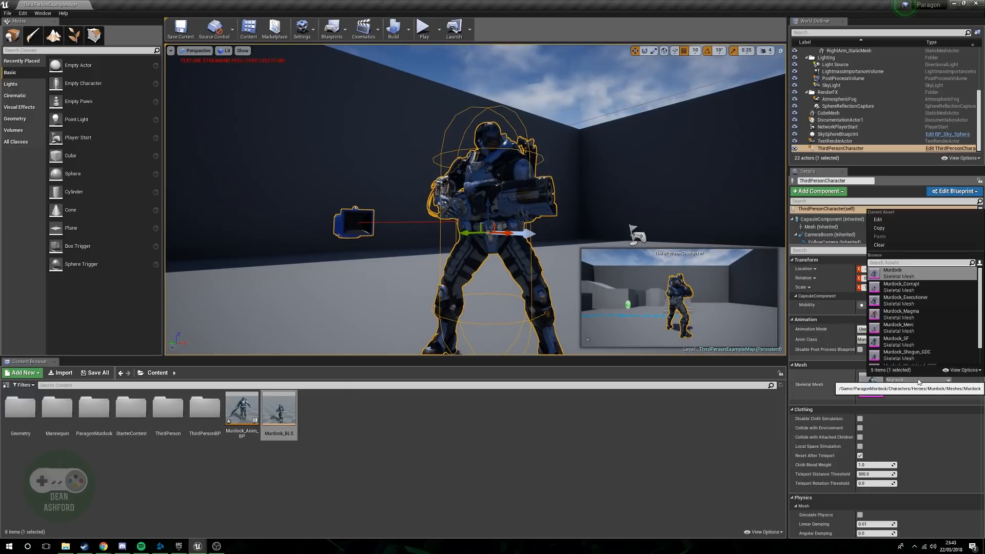
text(mann)
click(902, 274)
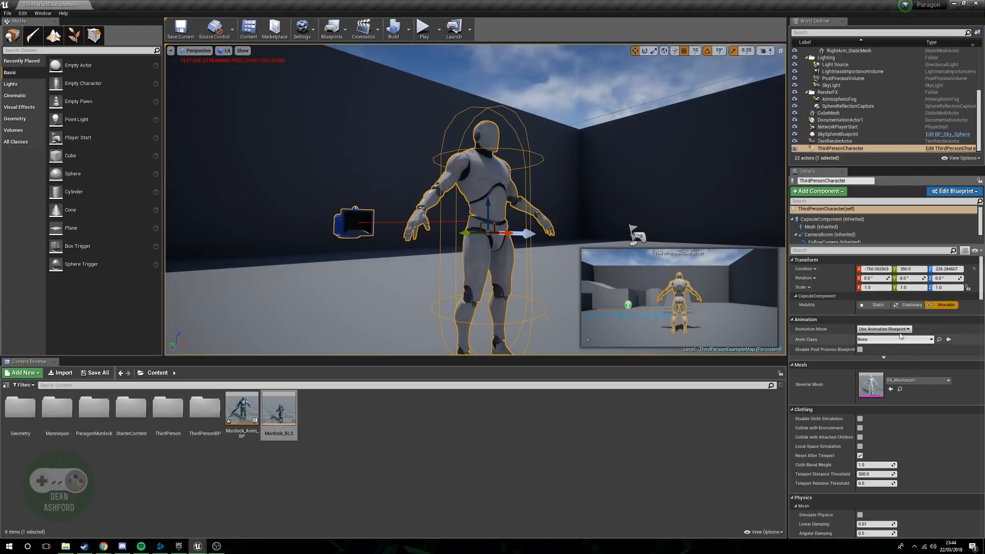
click(904, 340)
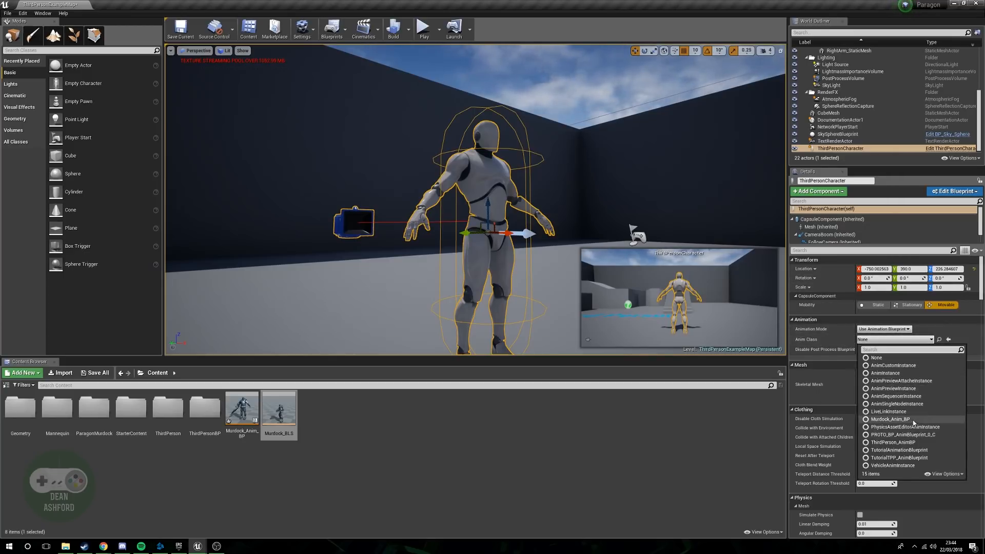
click(893, 442)
- Play-test the level with the mannequin, running it forward to check its default animation
click(424, 32)
key(w)
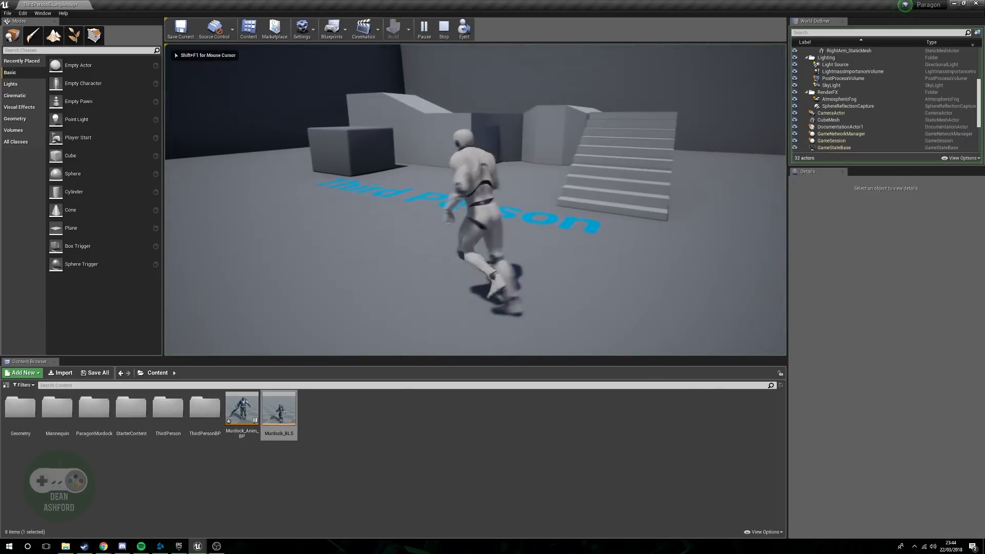
key(Escape)
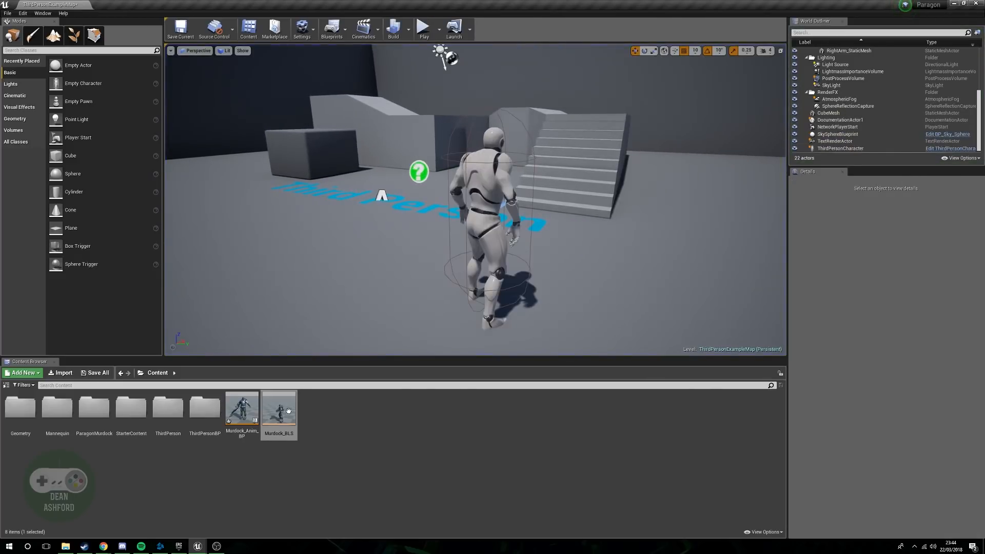
- Force delete the Murdock_Anim_BP and Murdock_BLS assets from the Content folder
ctrl+click(241, 409)
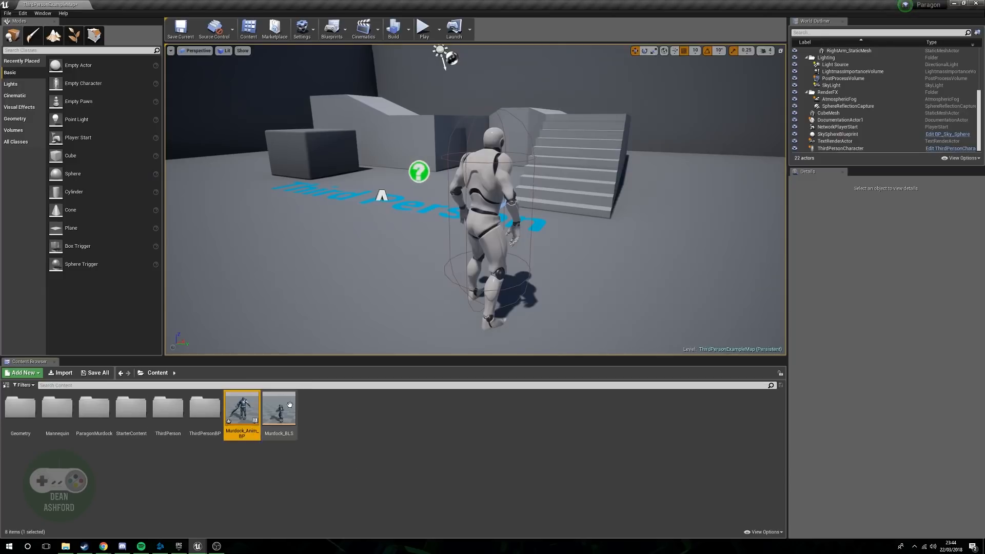
key(Delete)
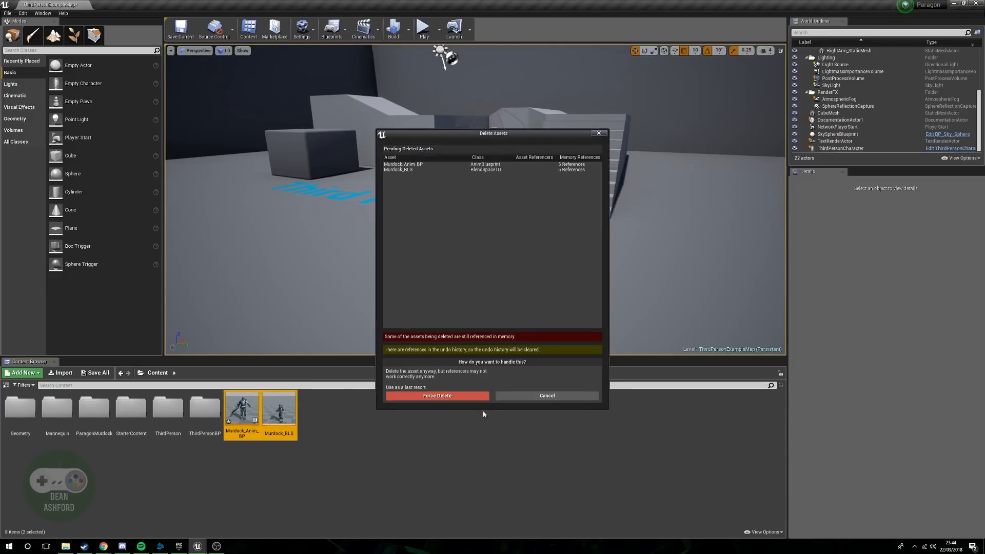
click(453, 396)
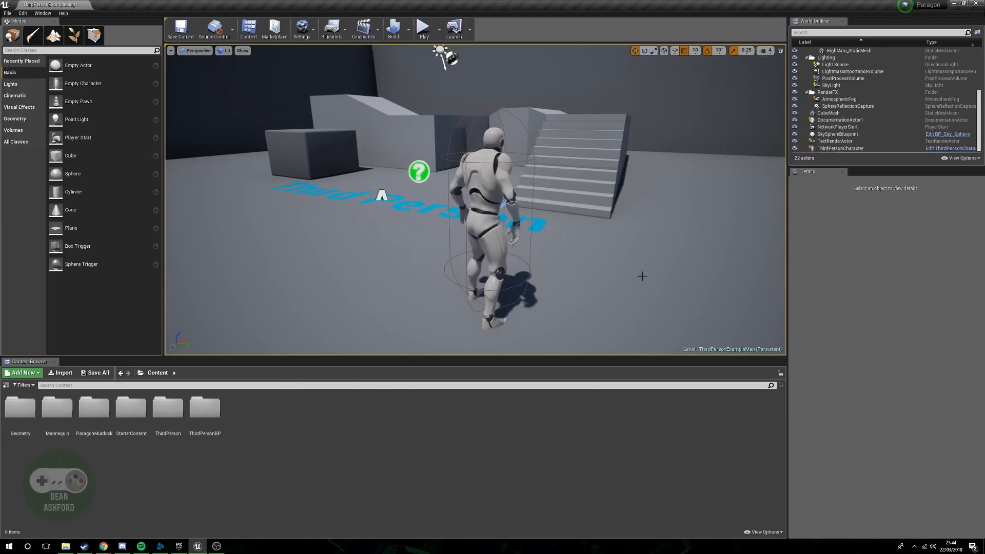
- Search the skeletal meshes for "murdock" and assign the Murdock mesh to the ThirdPersonCharacter
right_drag(604, 253, 328, 257)
key(d)
mouse_move(579, 226)
right_down()
mouse_move(588, 203)
mouse_move(578, 226)
right_up()
key(w)
key(s)
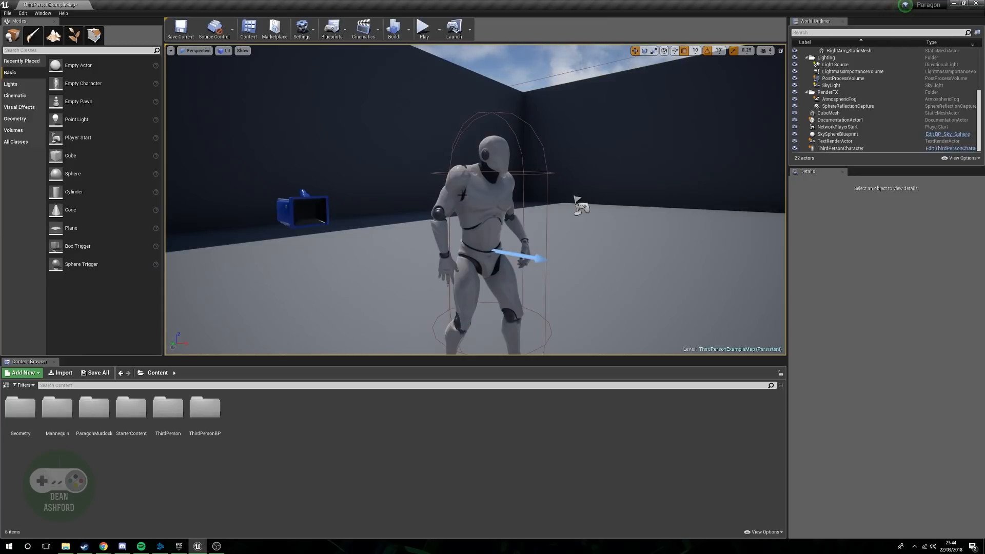
click(482, 195)
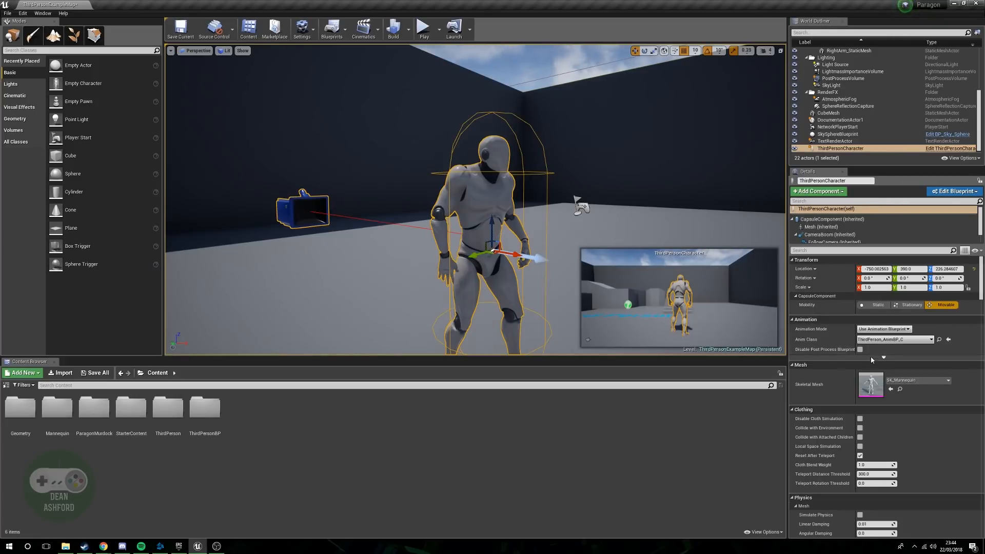
click(933, 384)
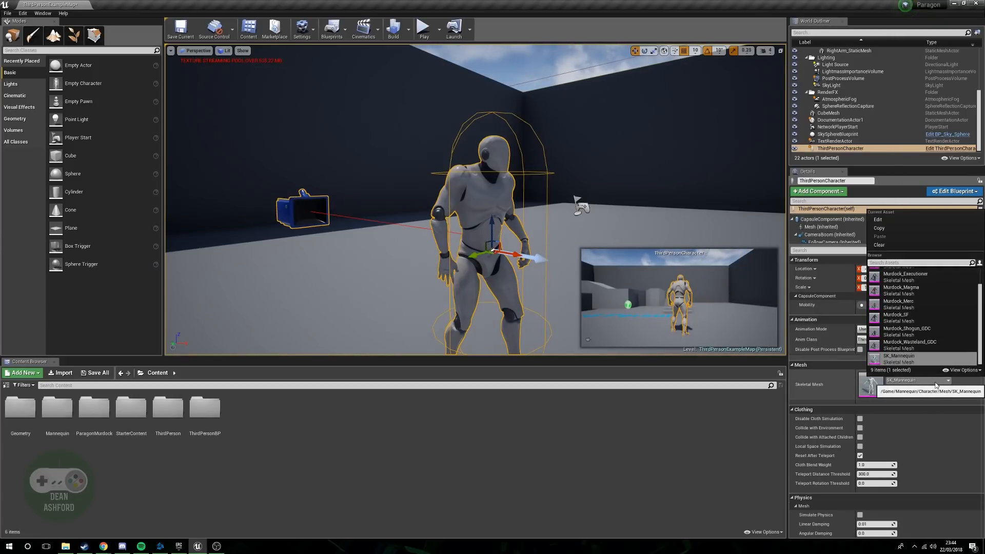
text(murdoi)
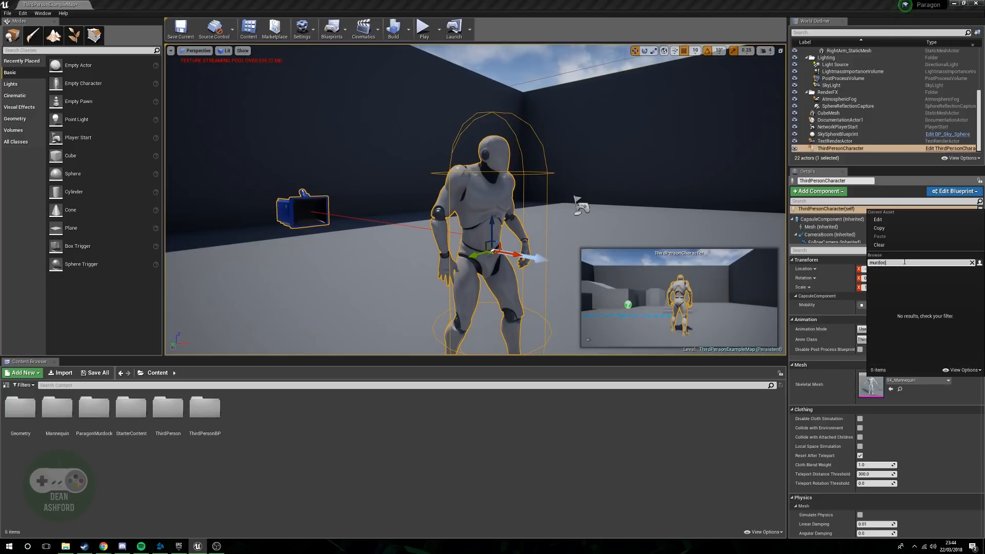
text(k)
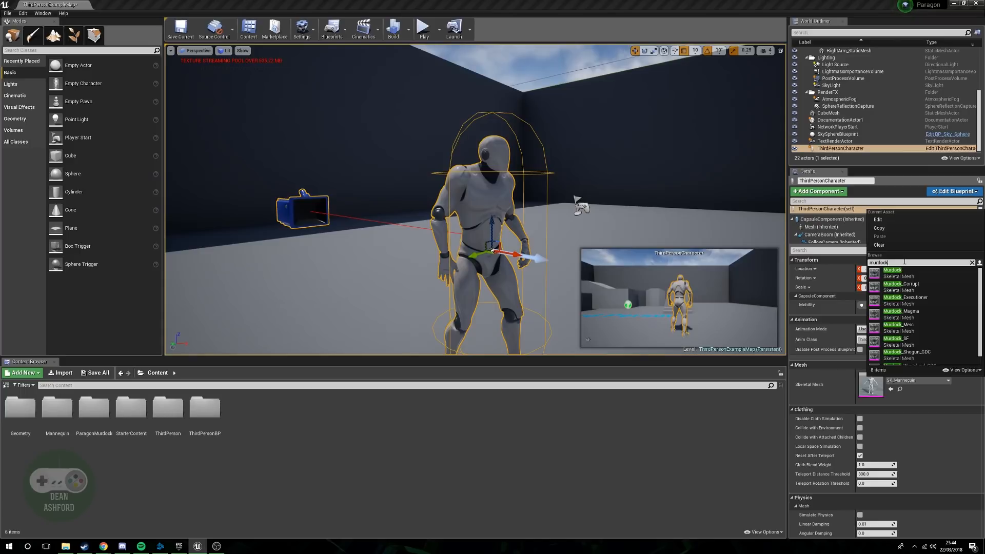
click(912, 274)
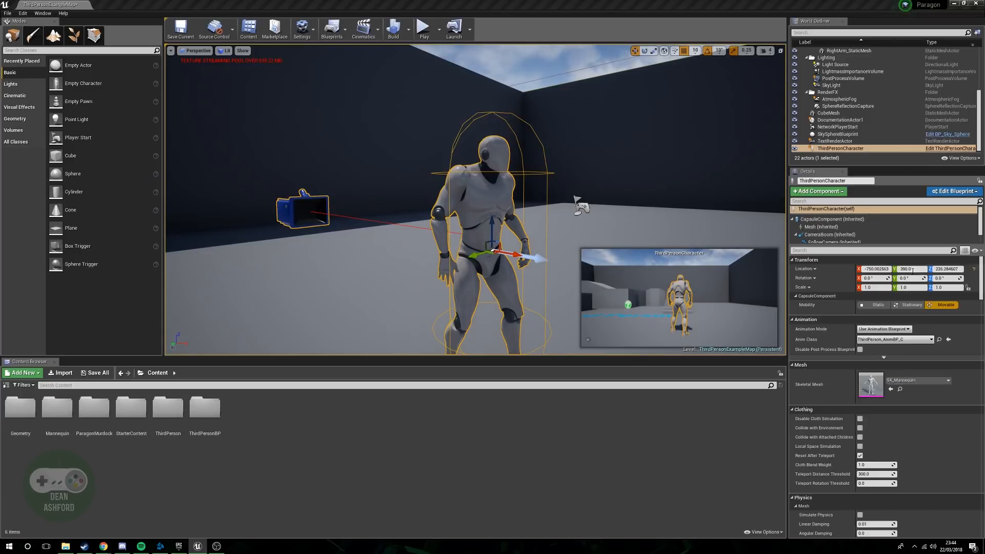
- Focus on the ThirdPersonCharacter and examine the Murdock mesh's pose from the front
key(f)
right_drag(476, 201, 450, 215)
key(w)
key(s)
key(s)
key(w)
key(a)
key(w)
key(d)
key(s)
- Set the character's Anim Class to ThirdPerson_AnimBP and play-test how the Murdock mesh moves with it
click(921, 340)
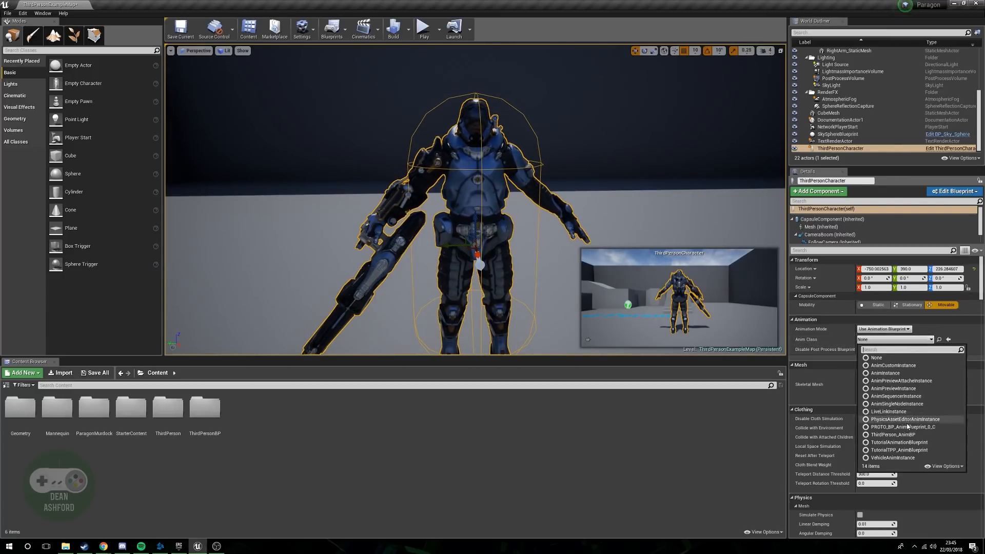
click(893, 434)
click(425, 28)
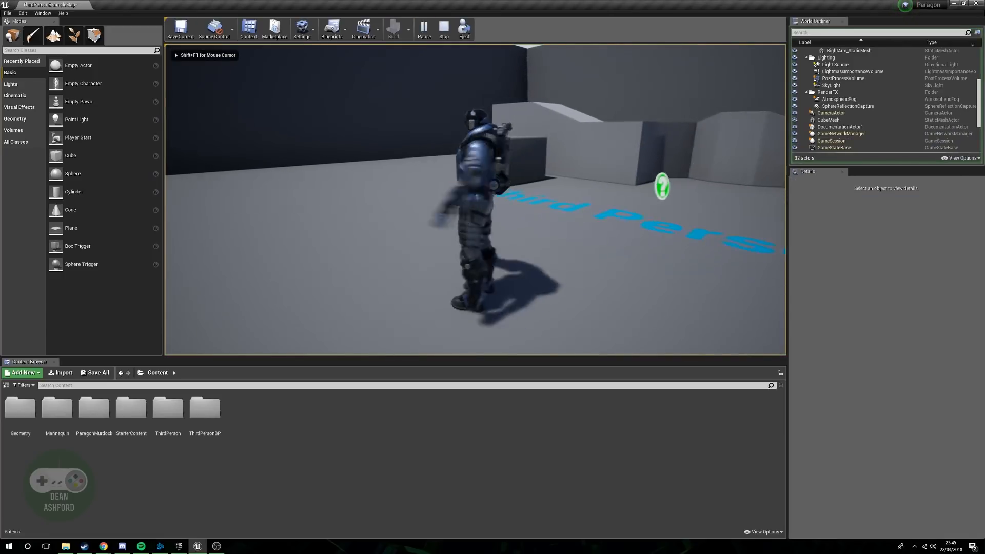
key(s)
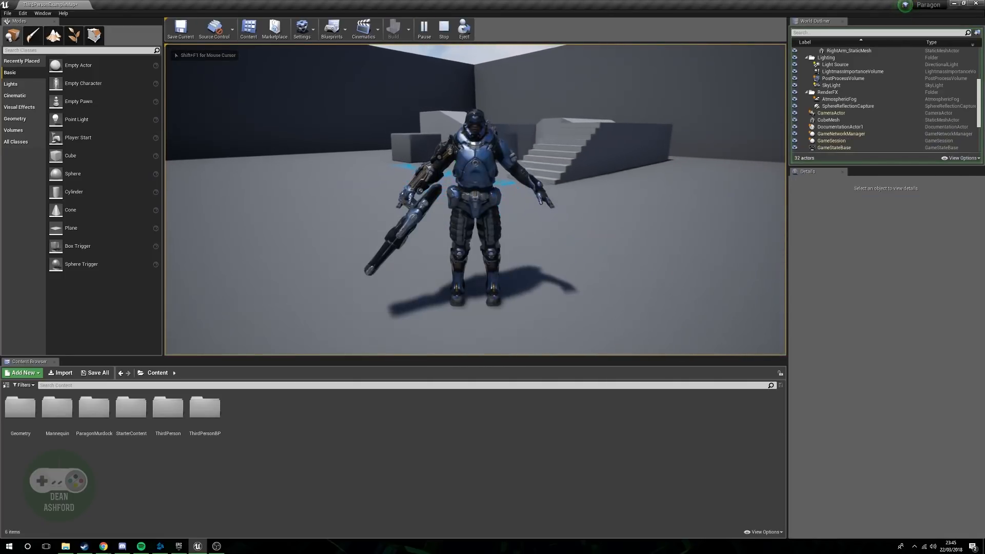
key(Escape)
- Select the ThirdPersonCharacter in the level viewport
key(w)
right_drag(585, 208, 428, 175)
click(584, 208)
key(f)
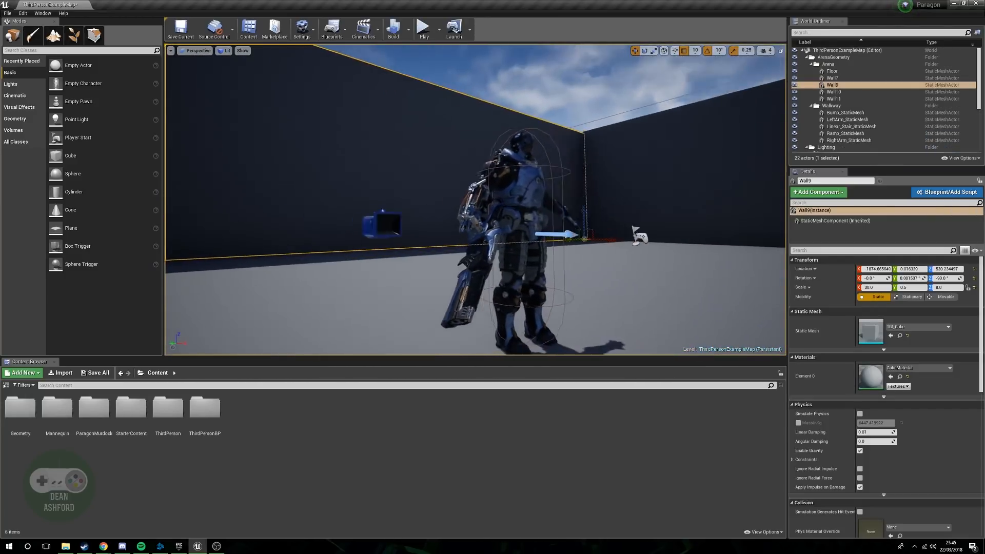
click(432, 181)
right_drag(432, 182, 434, 205)
key(s)
- Create a Blend Space 1D for the Murdock skeleton in the Content folder, name it Murdock_BLS and open it
right_click(251, 428)
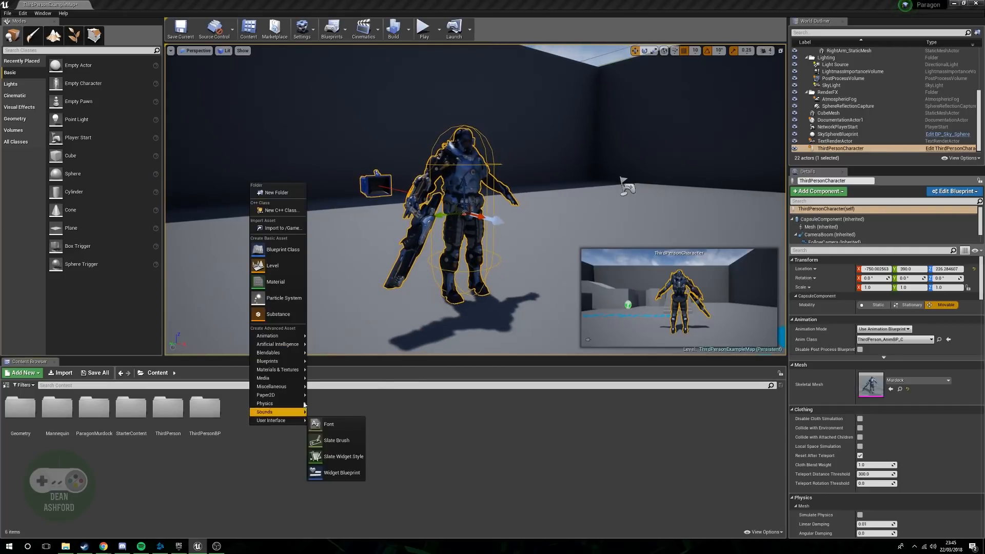
mouse_move(292, 337)
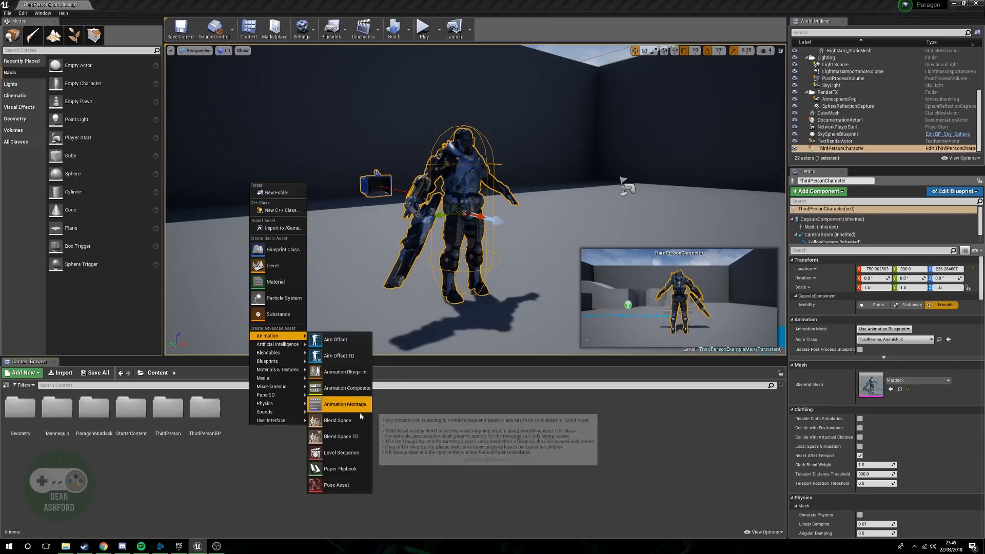
click(340, 437)
click(445, 171)
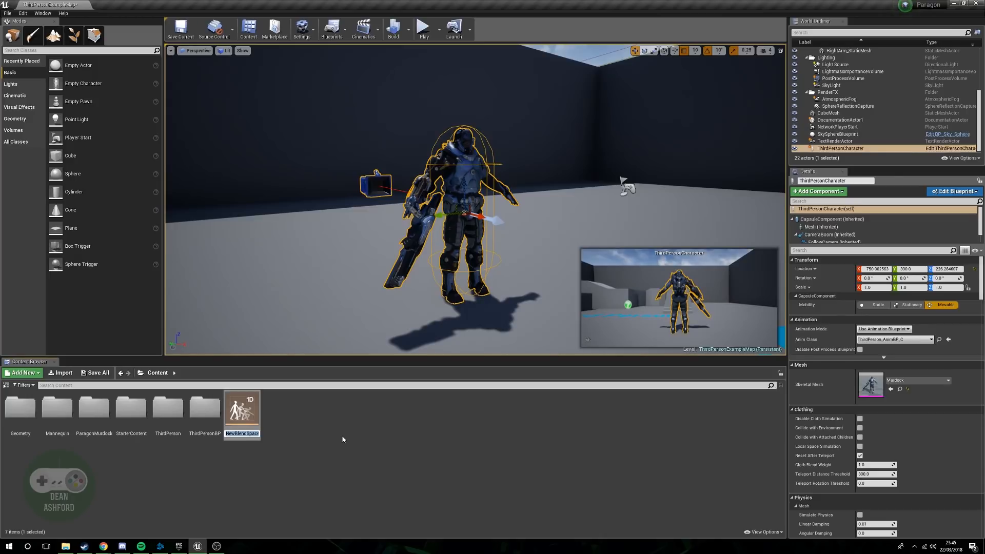
text(Murdock_BLS)
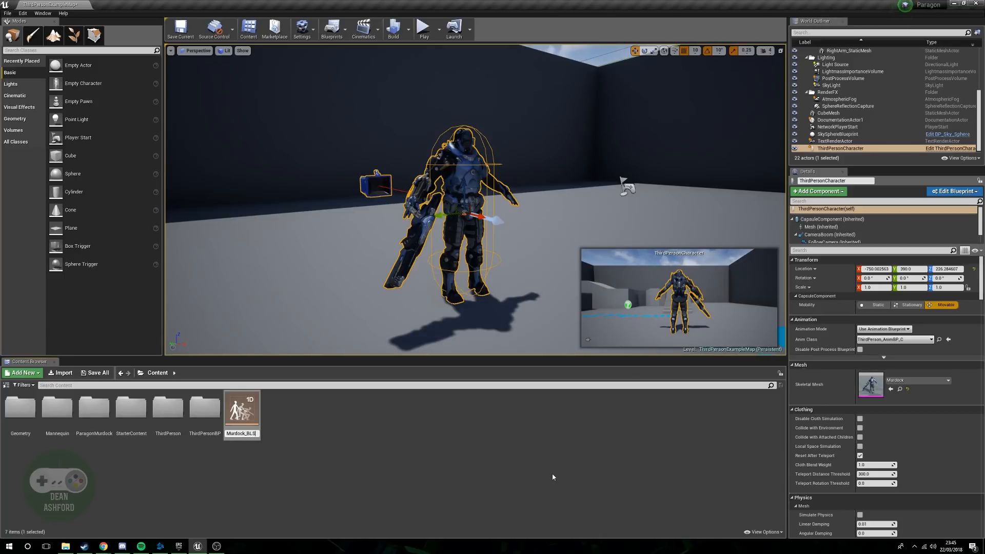
key(Return)
double_click(242, 411)
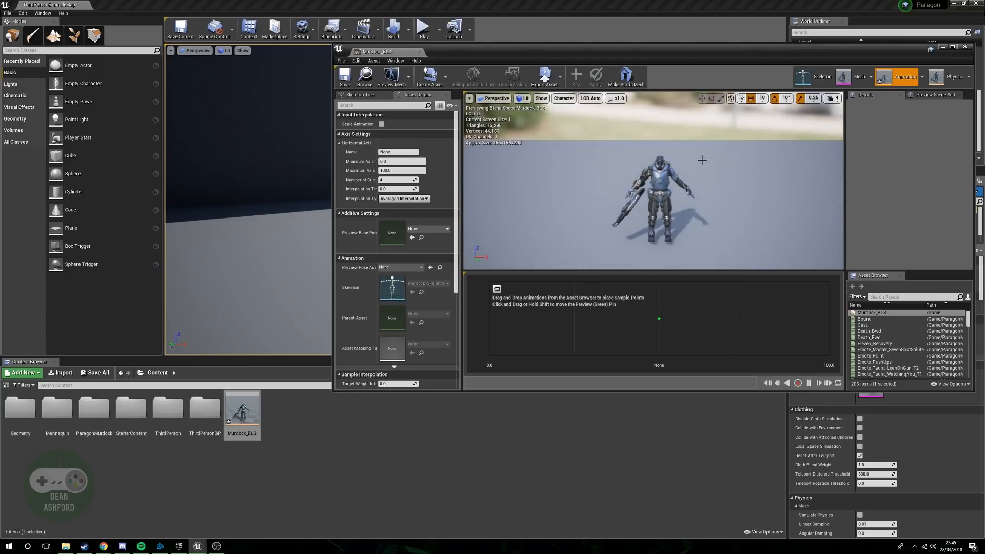
click(965, 47)
right_click(310, 424)
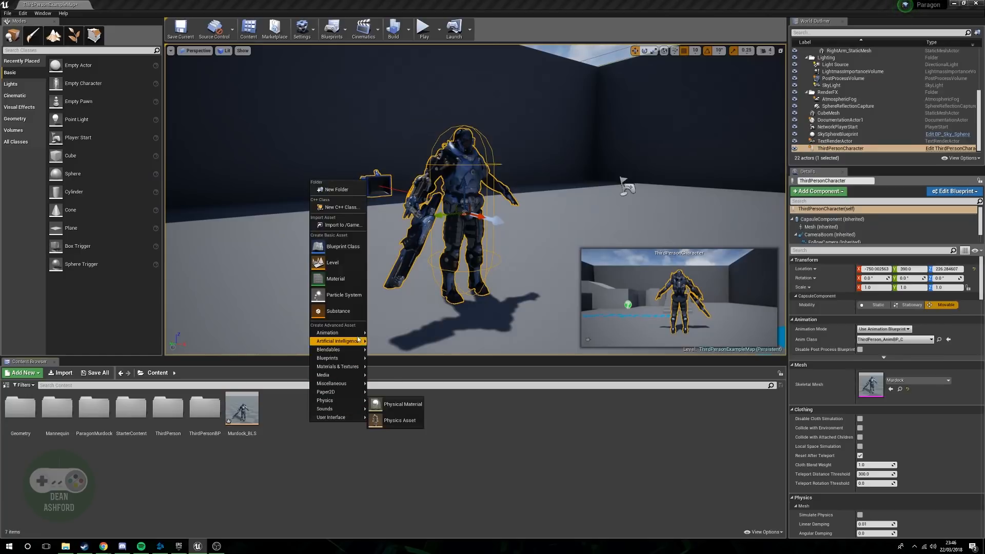
mouse_move(357, 338)
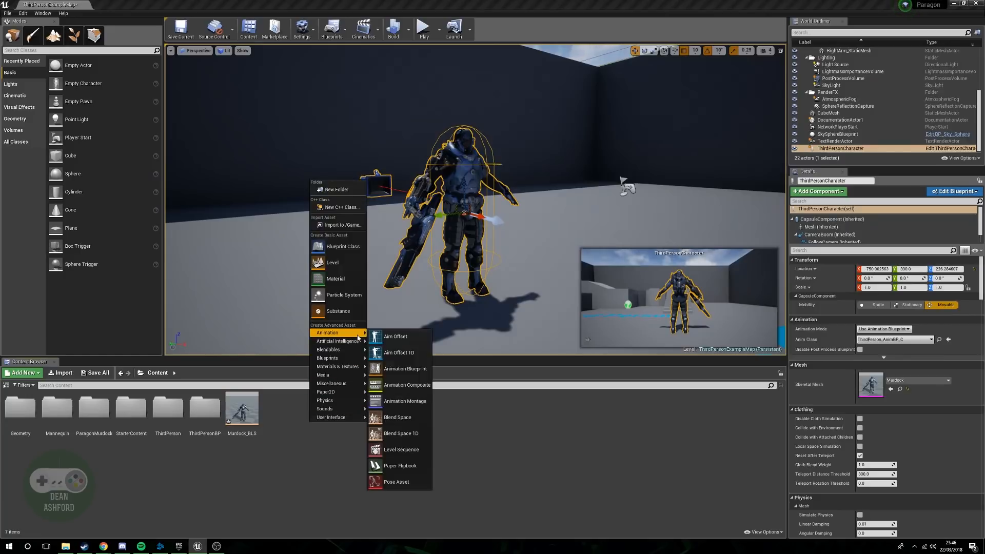
click(417, 433)
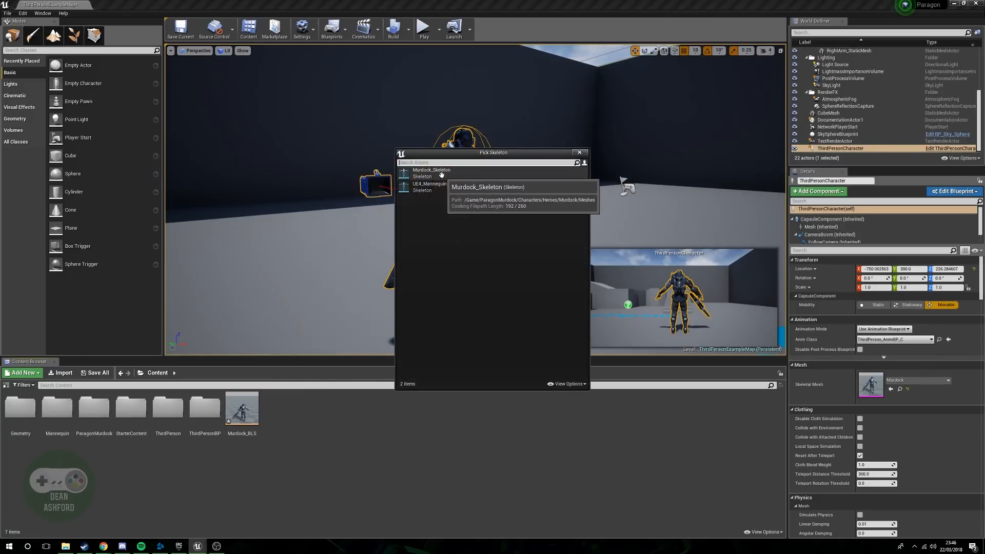
click(580, 152)
double_click(242, 410)
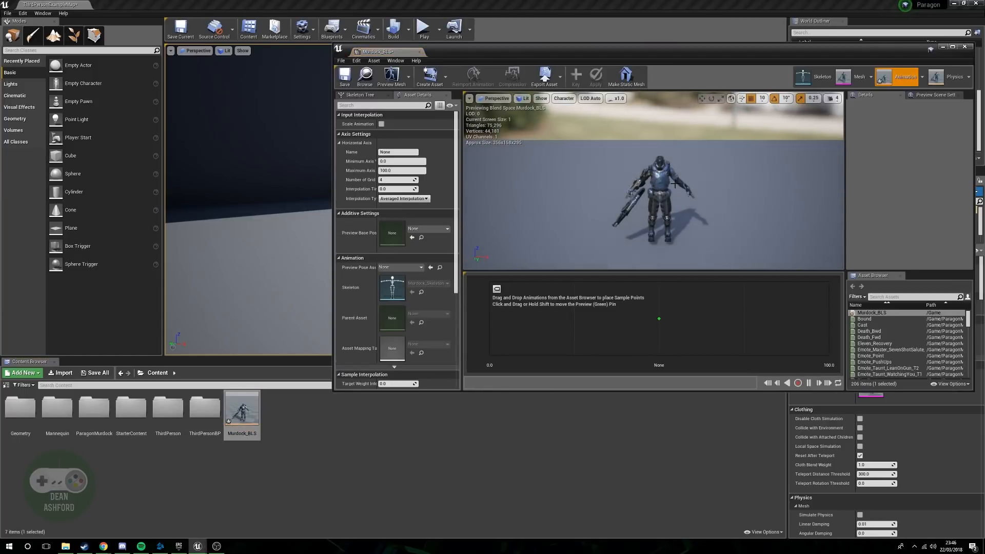
- Look through the Murdock skeleton and mesh editors, return to the blend space and browse its available animations
click(820, 77)
click(856, 77)
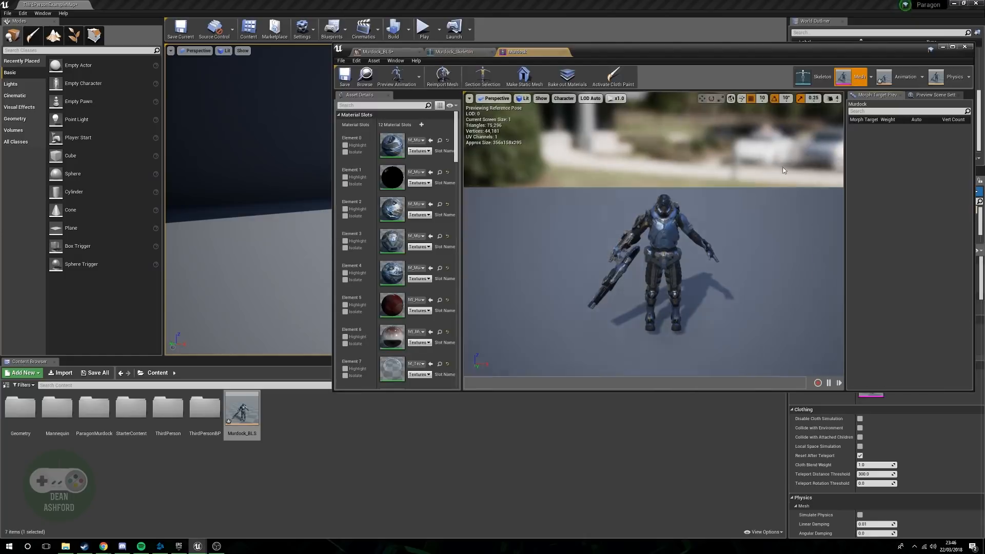
click(897, 81)
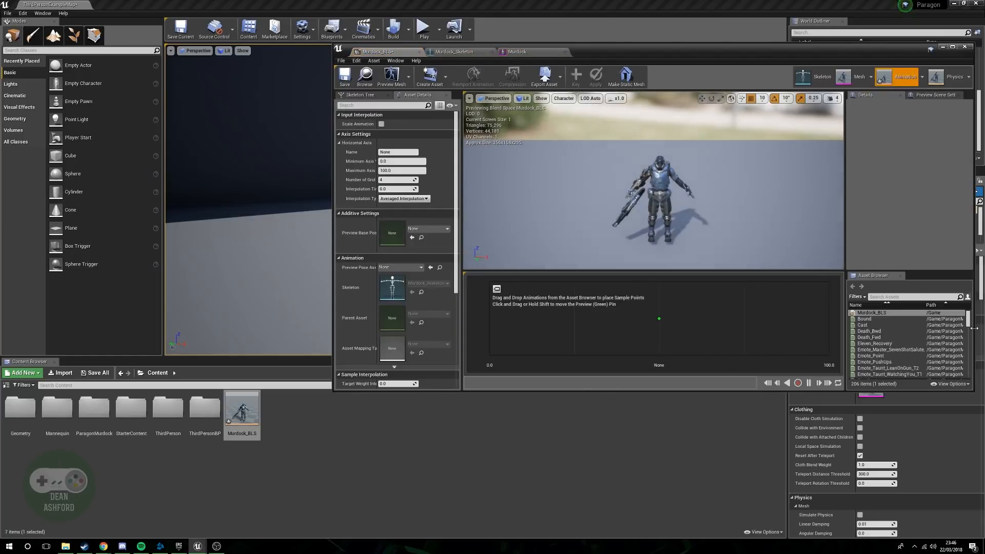
mouse_move(968, 322)
mouse_down()
mouse_move(974, 377)
mouse_move(974, 318)
mouse_up()
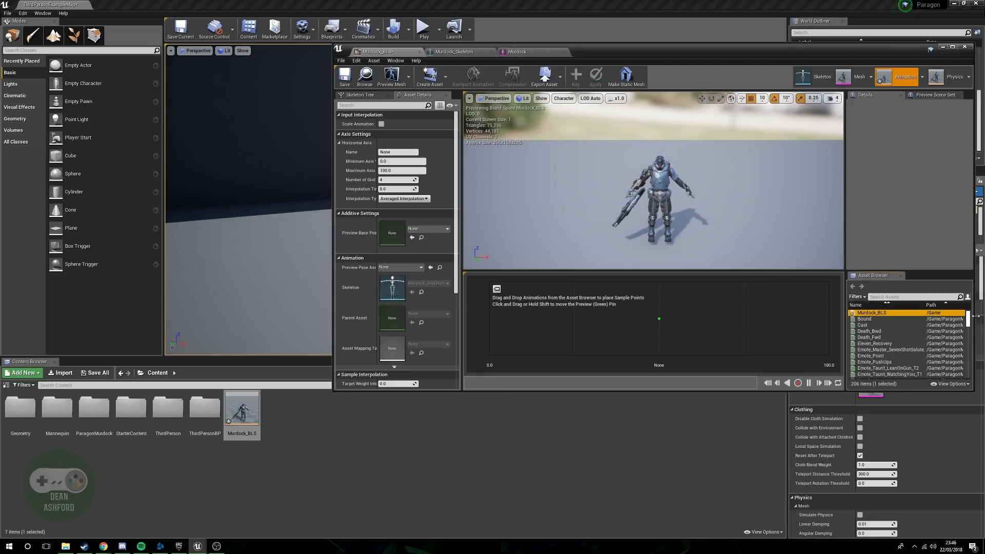
drag(975, 316, 977, 328)
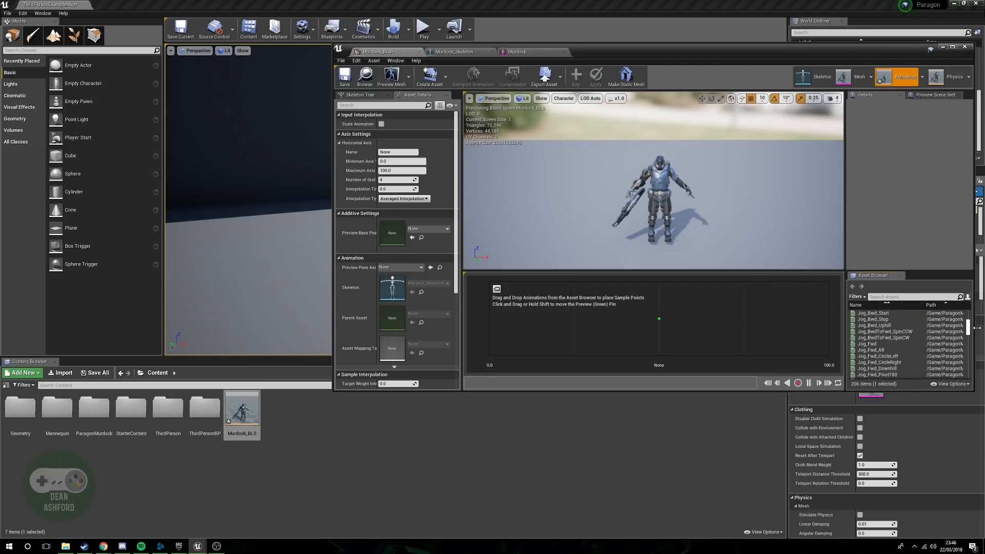
mouse_move(977, 328)
mouse_down()
mouse_move(970, 359)
mouse_move(973, 316)
mouse_up()
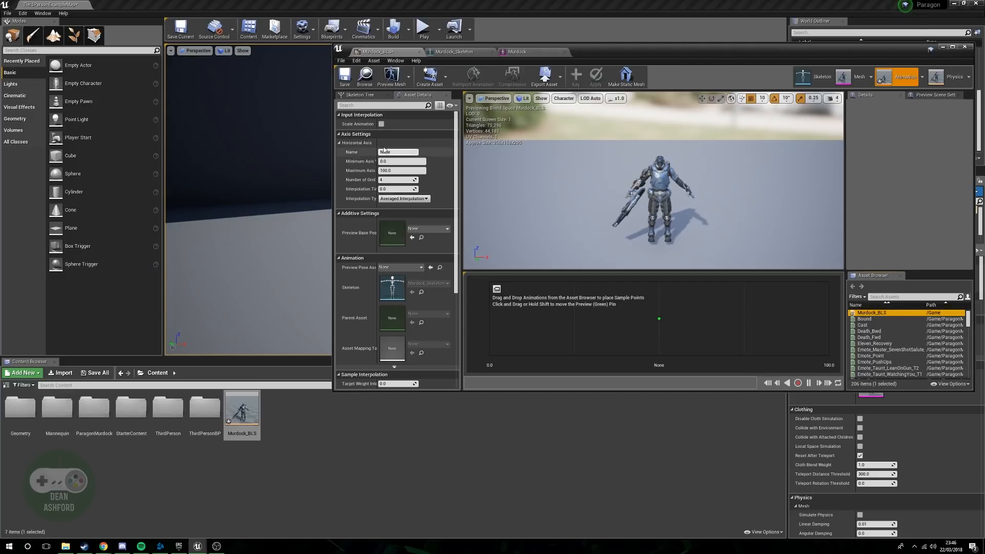
- Name the blend space's horizontal axis Speed and set its maximum axis value to 375
click(403, 152)
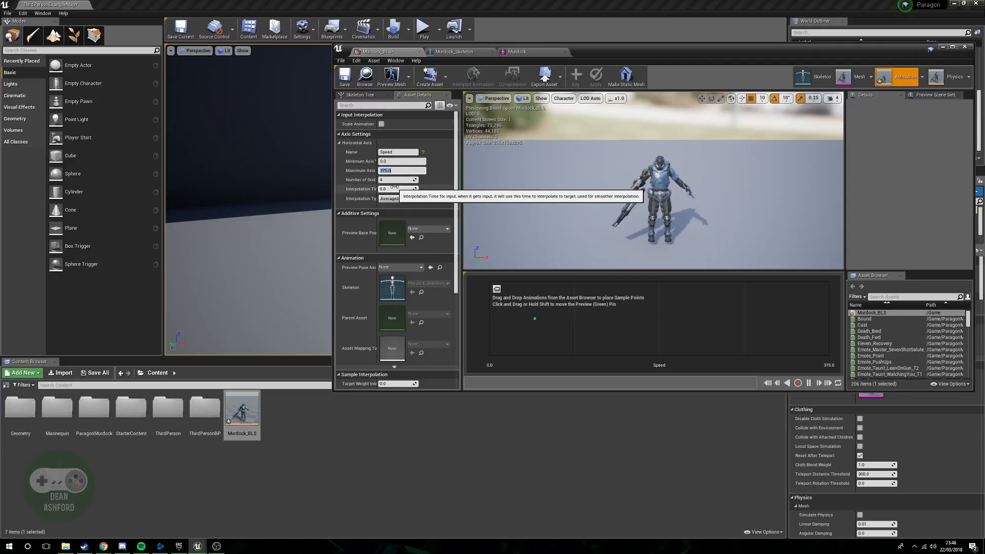
scroll(457, 308, down, 4)
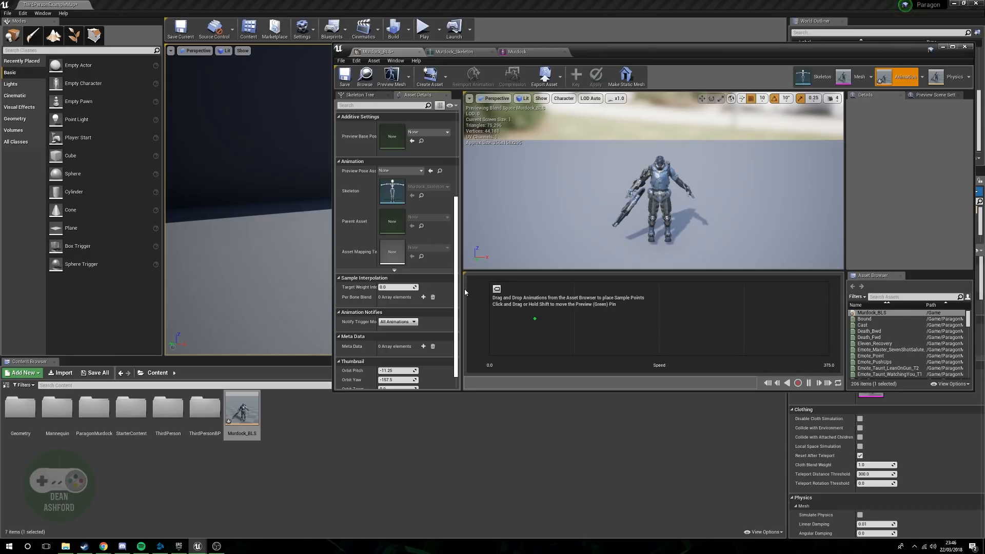
scroll(457, 289, up, 3)
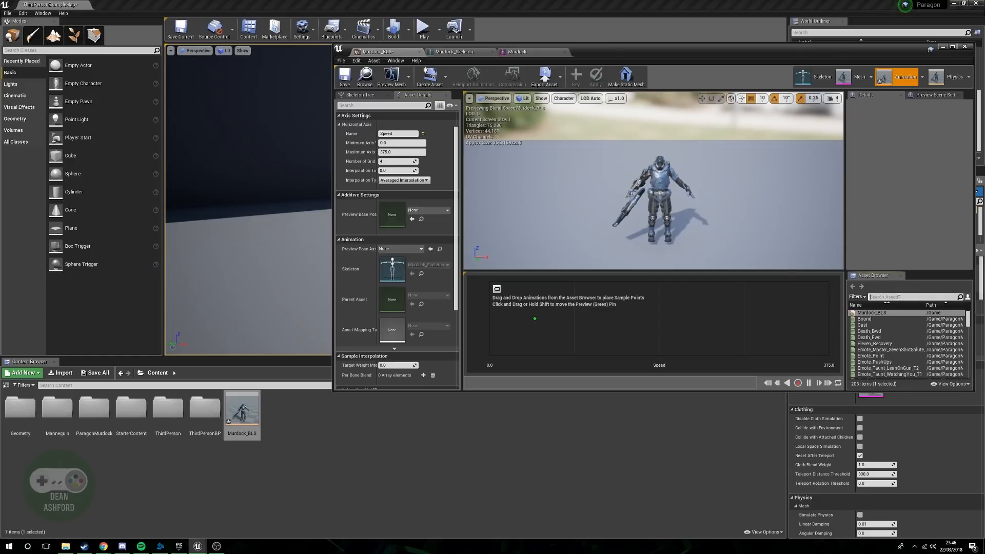
- Search the animations for "idle" and preview Idle_A_Loop and Idle on the Murdock mesh
text(e)
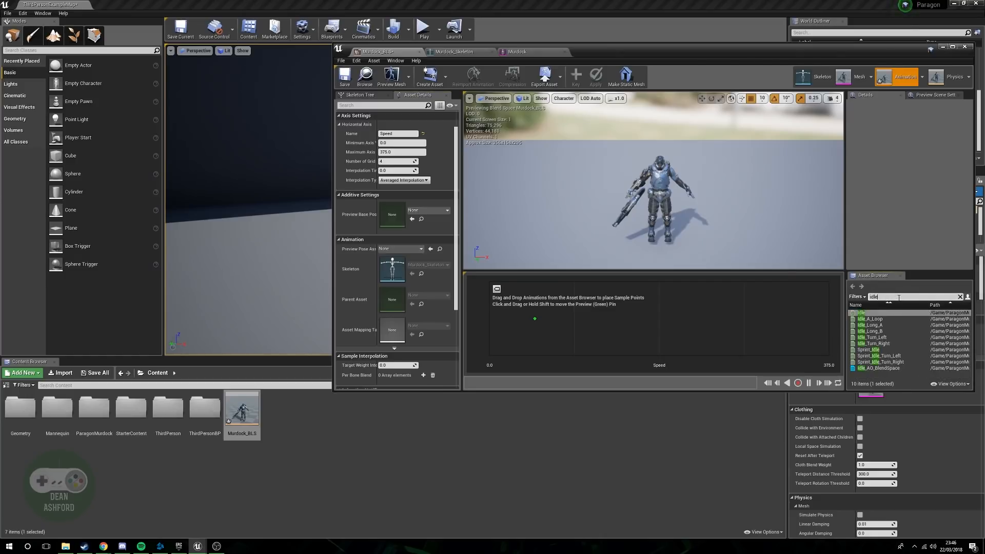
double_click(870, 319)
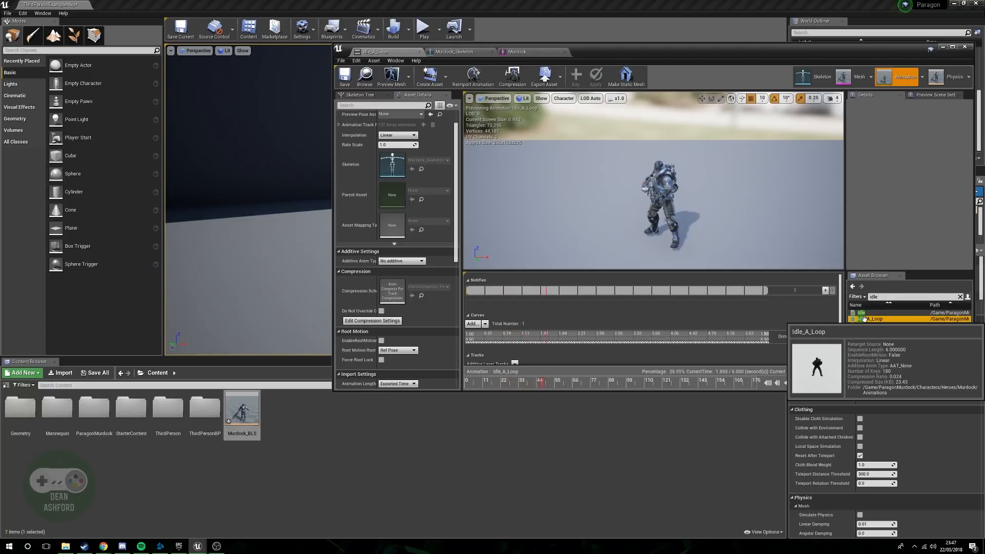
double_click(866, 312)
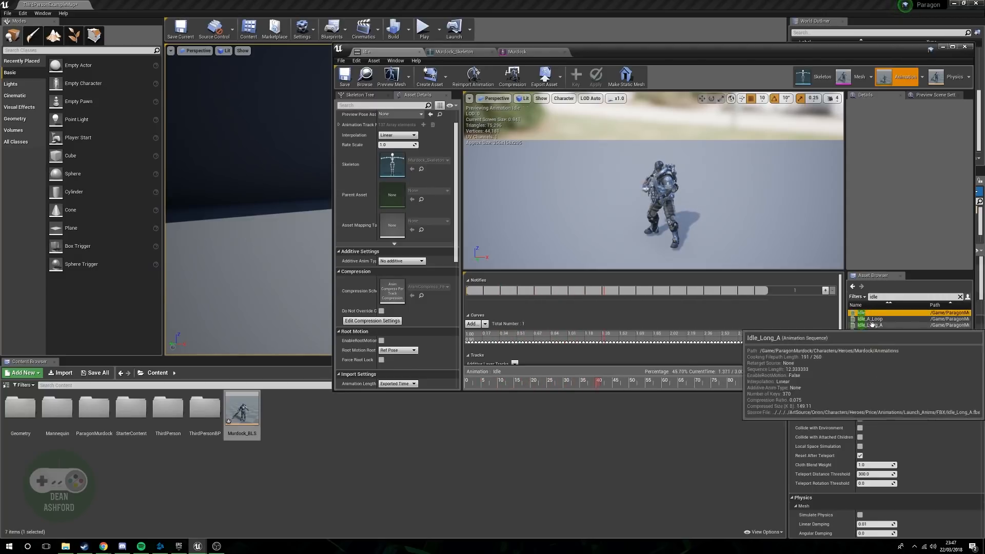
double_click(872, 319)
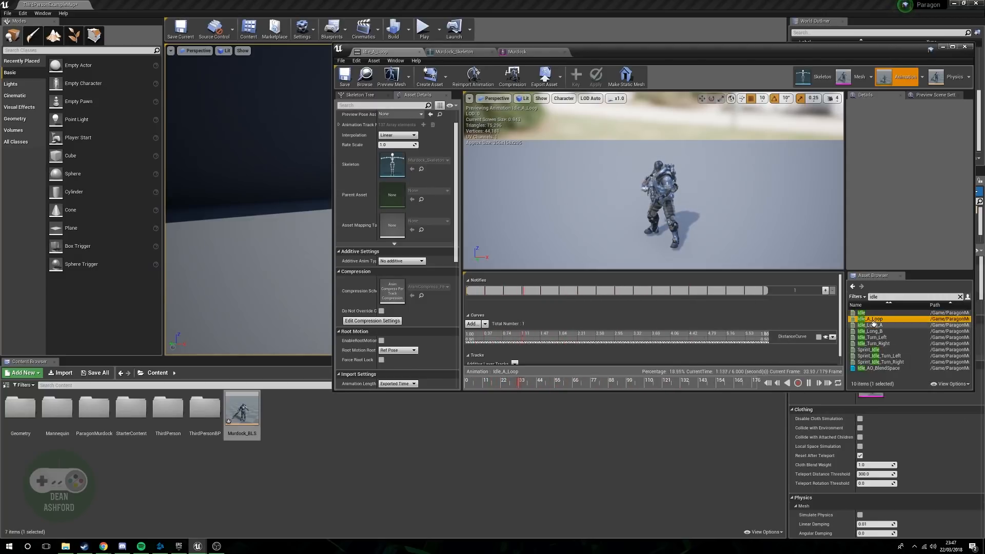
- Close the open animation, skeleton and mesh editors and reopen the Murdock_BLS blend space
click(463, 53)
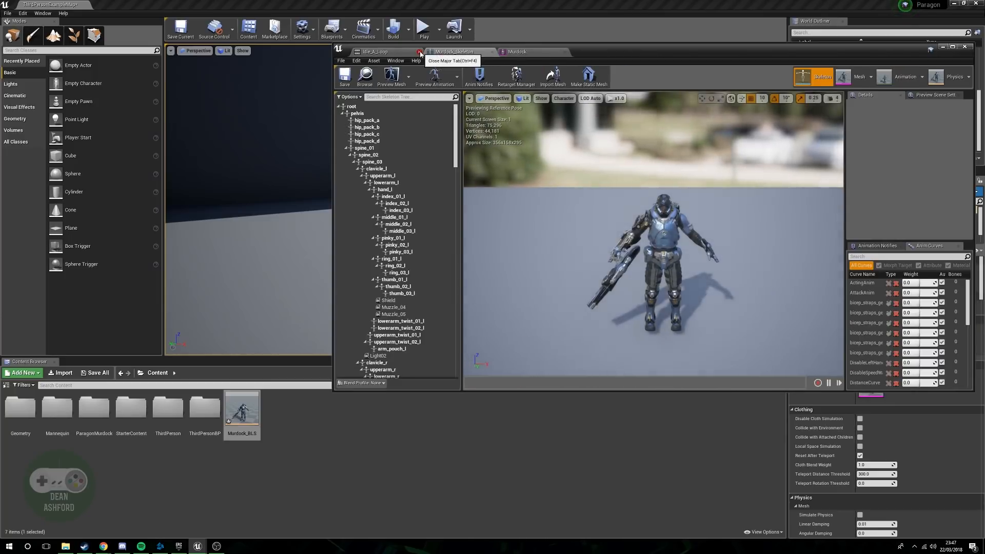
click(382, 52)
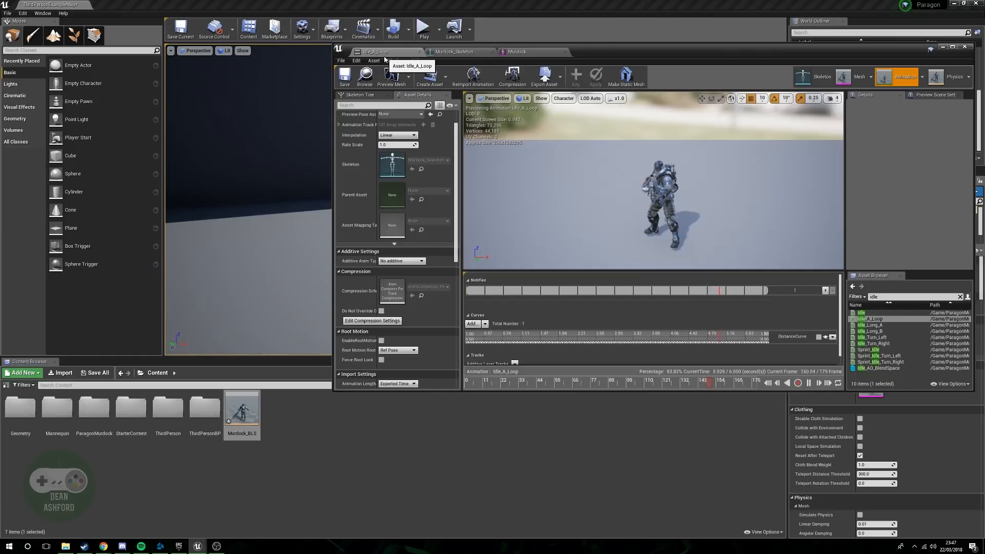
click(463, 53)
click(519, 52)
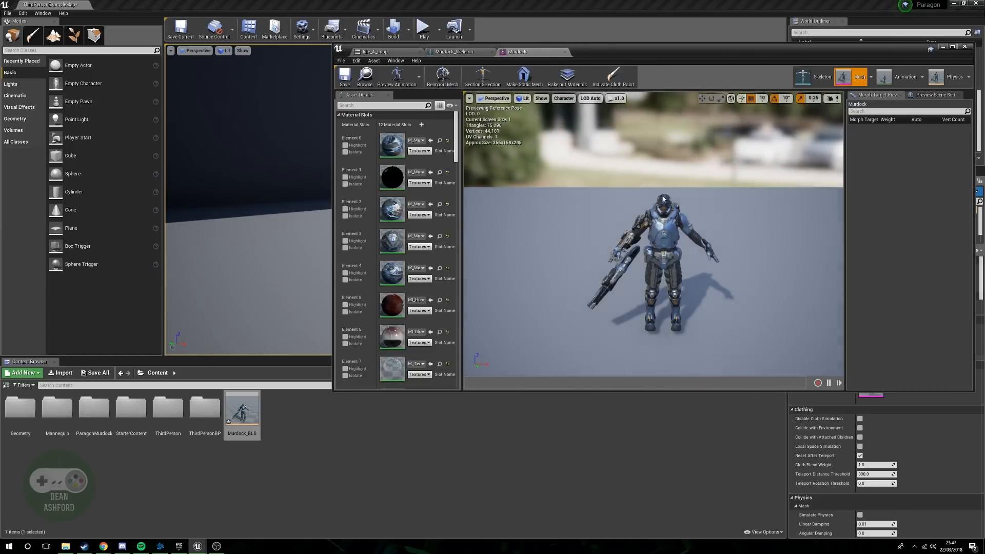
click(886, 81)
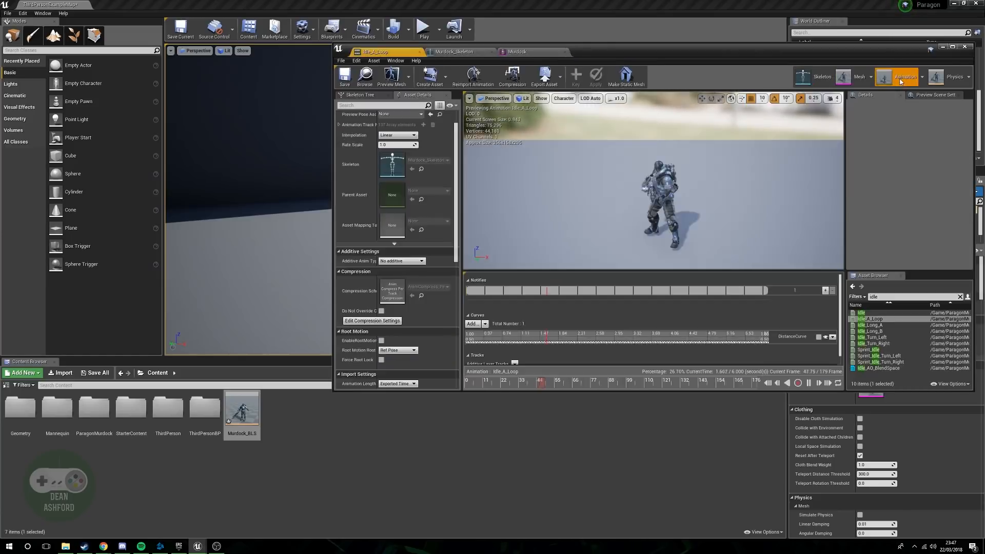
click(464, 53)
click(895, 78)
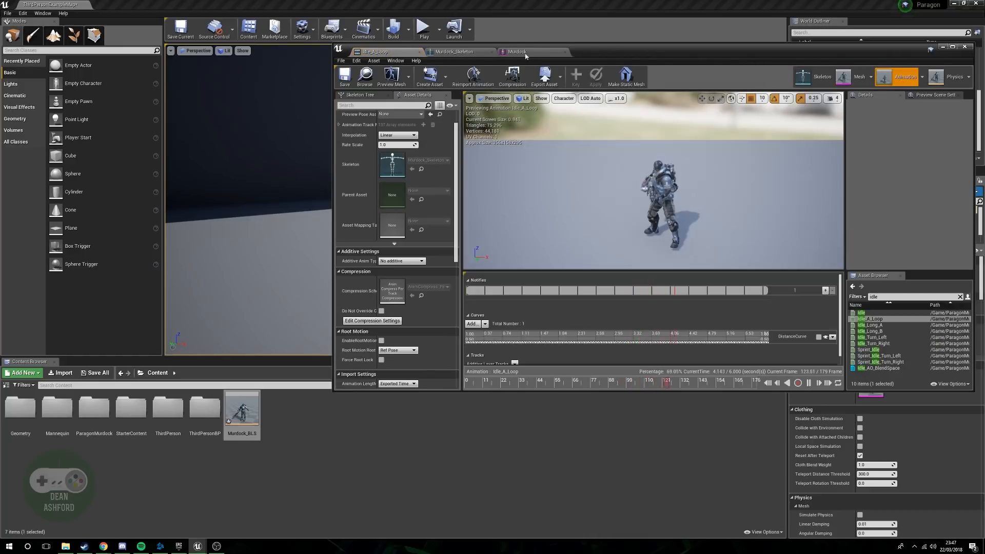
click(492, 52)
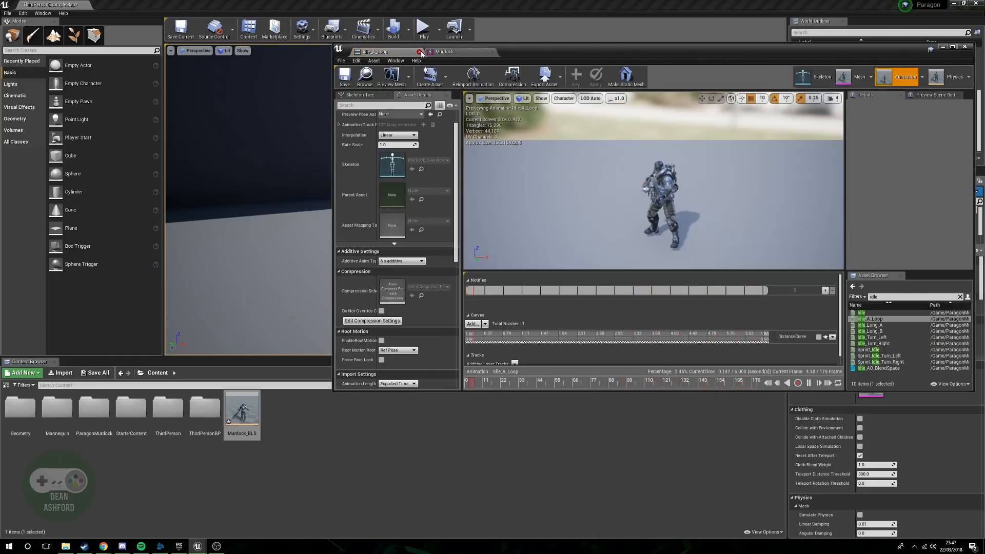
click(420, 52)
click(419, 51)
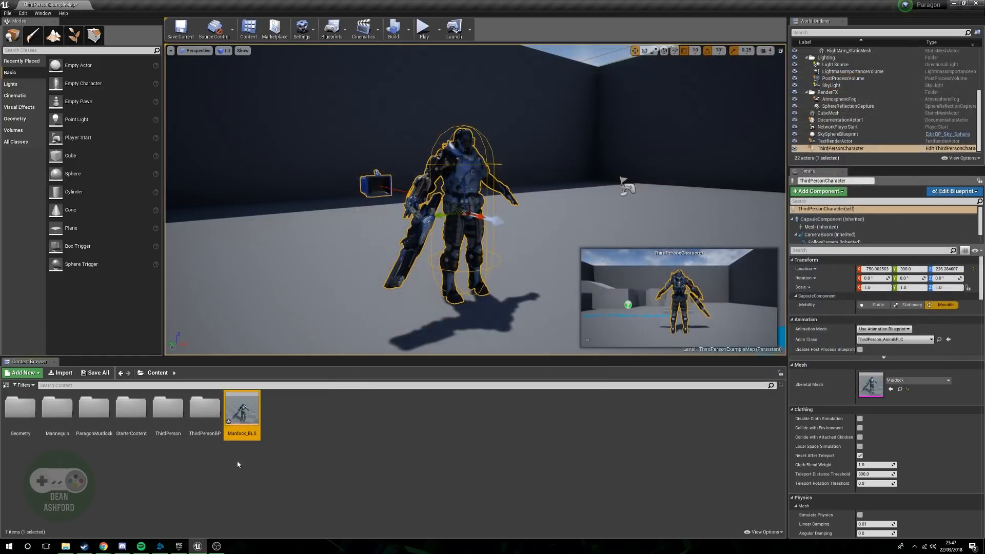
double_click(243, 410)
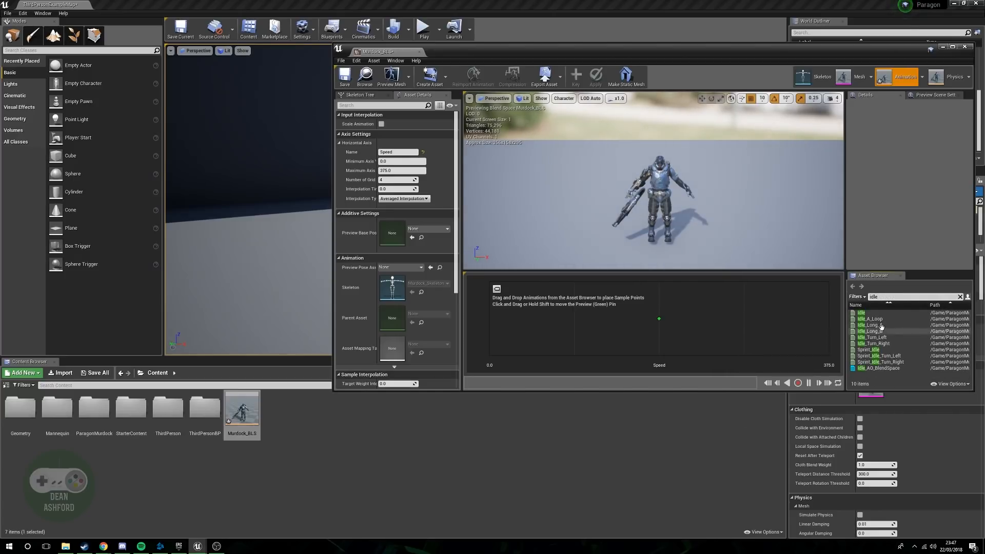
- Place Idle_A_Loop at speed 0 and Walk_Fwd at speed 187.5 in the blend space, and preview the blend between them
drag(871, 320, 490, 319)
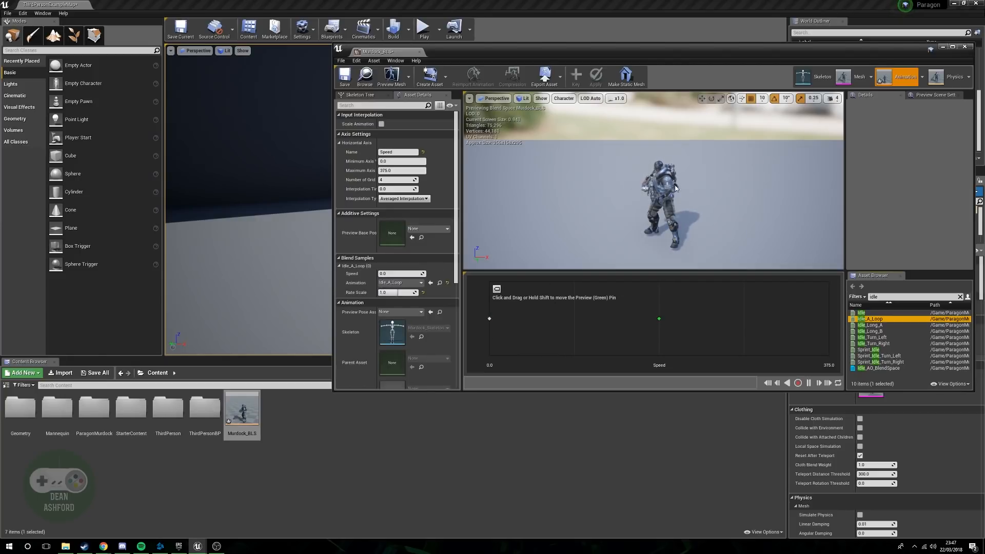
click(885, 297)
text(walk)
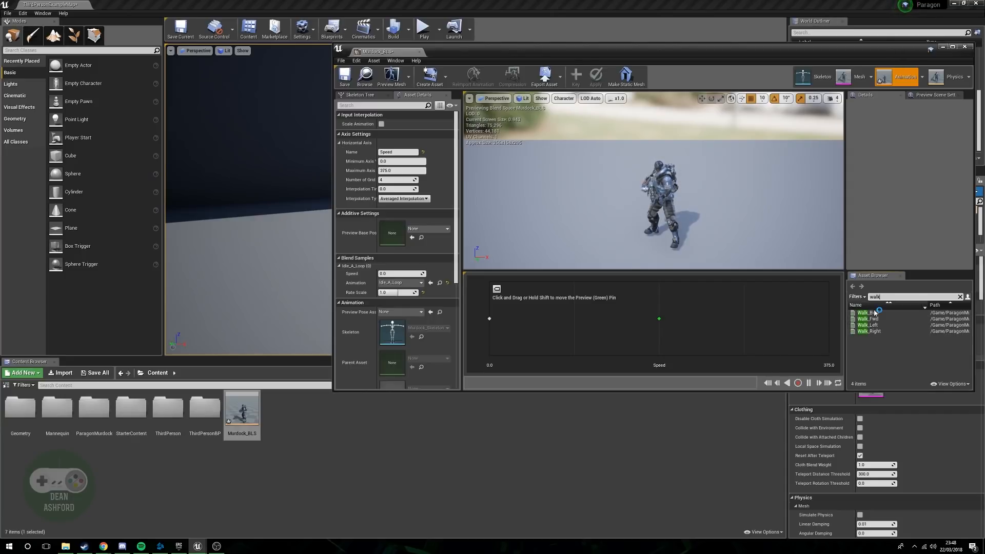
drag(881, 319, 659, 319)
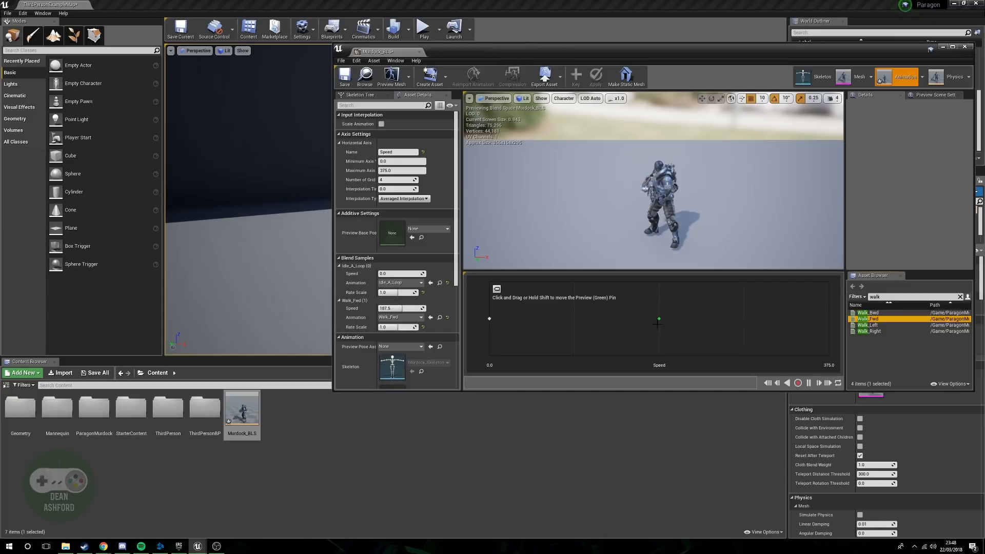
drag(651, 319, 584, 346)
- Add Run_Fwd at speed 375, preview the walk-to-run blend, and save and close the blend space
drag(891, 297, 788, 307)
text(run)
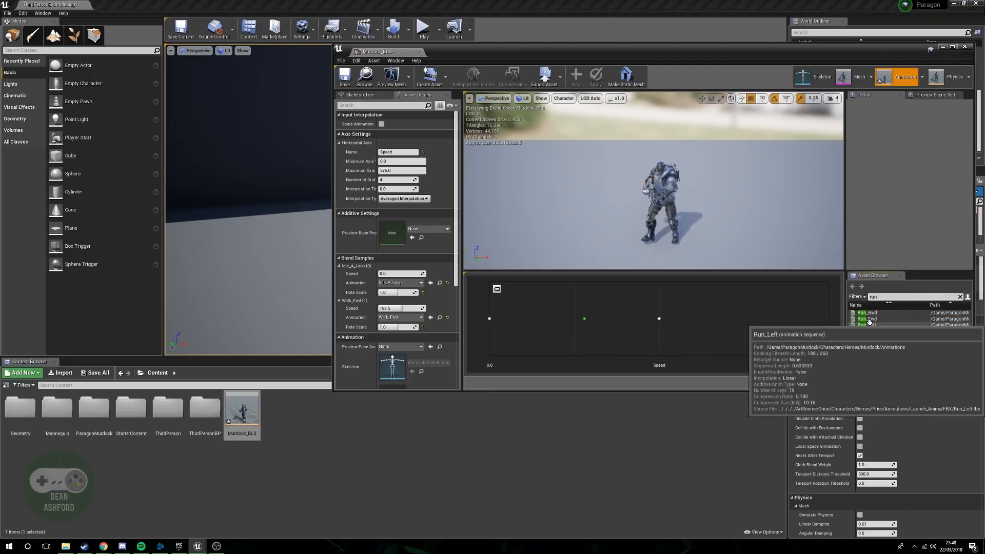
drag(867, 319, 832, 317)
drag(584, 318, 699, 323)
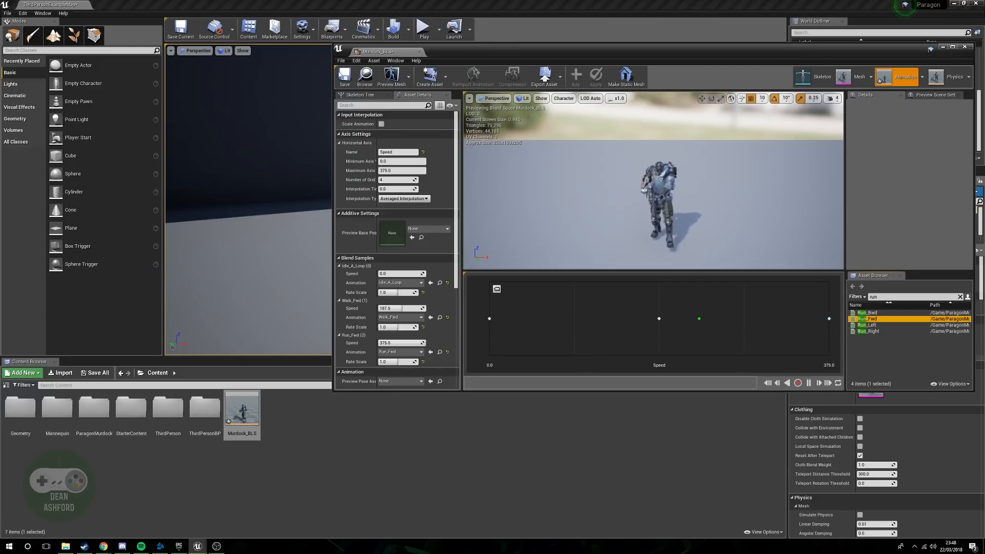
click(344, 80)
click(964, 47)
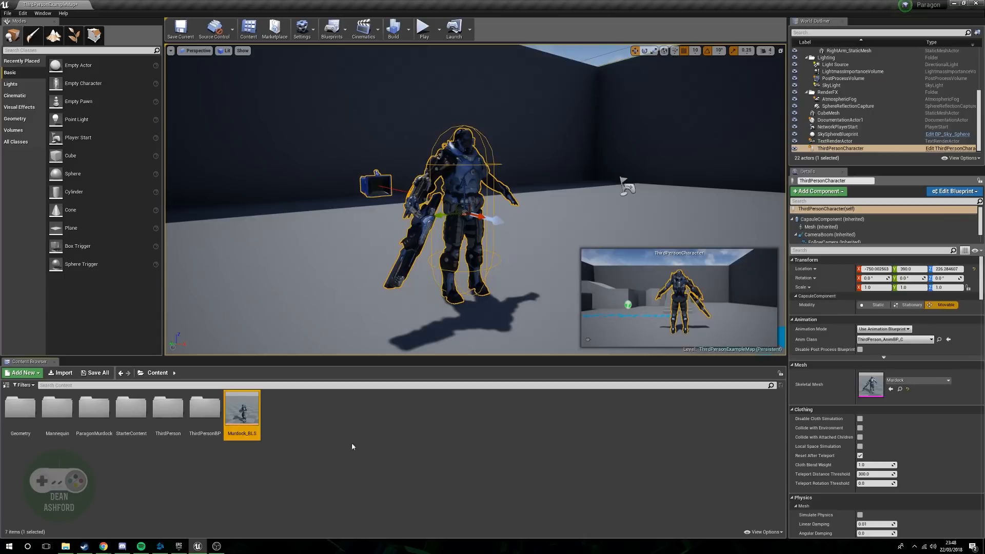
- Create an Animation Blueprint for Murdock_Skeleton in the Content folder, name it Murdock_Anim_BP and open it
right_click(293, 424)
mouse_move(338, 335)
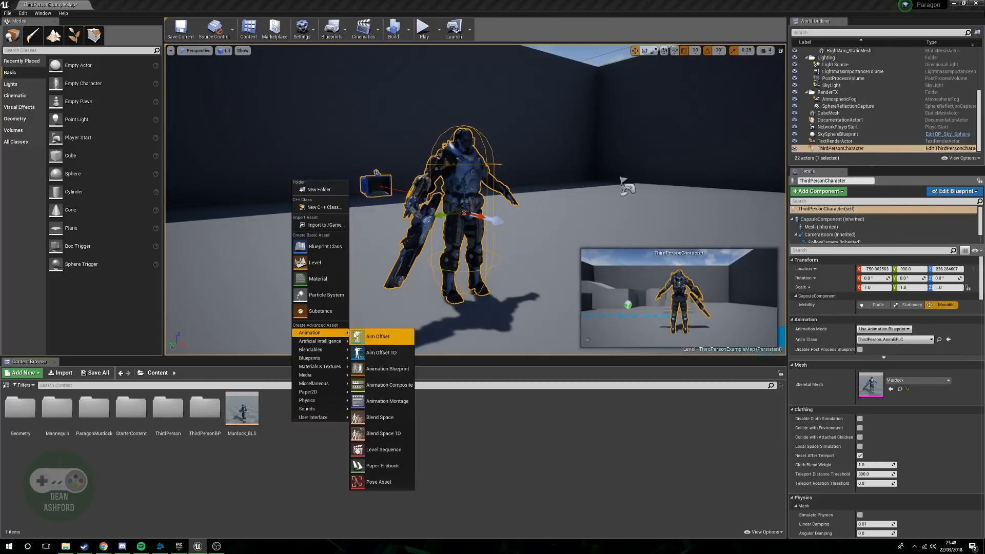
click(403, 369)
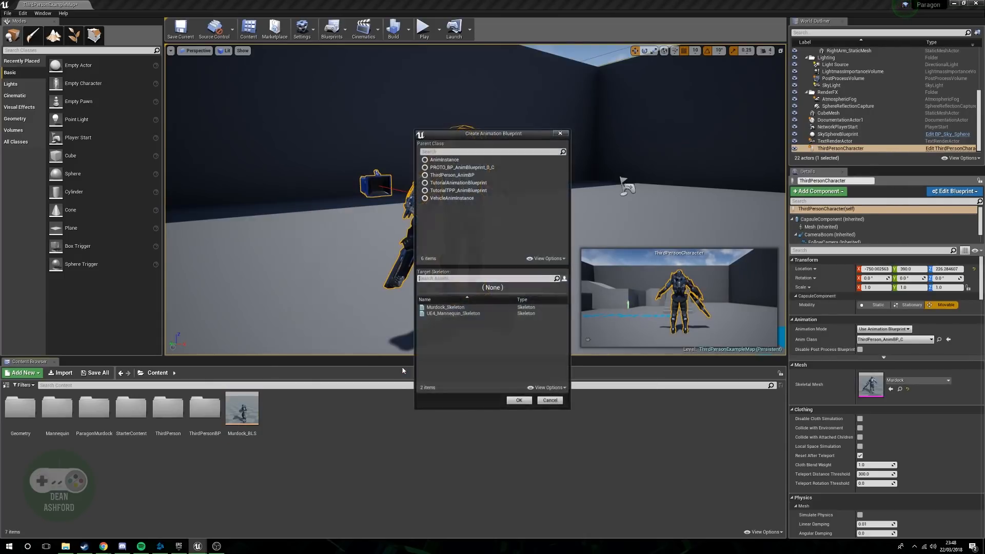
click(446, 308)
click(519, 400)
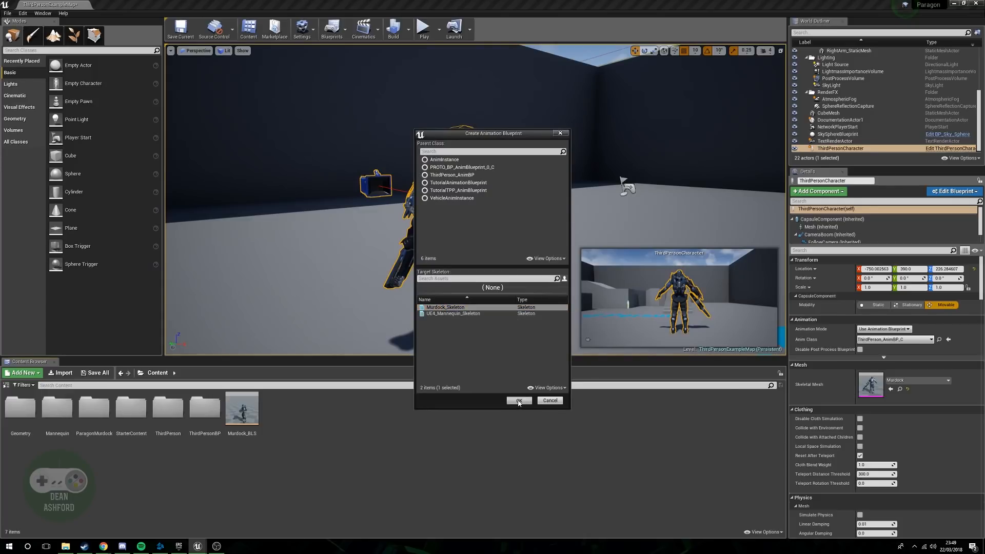
text(Murdock)
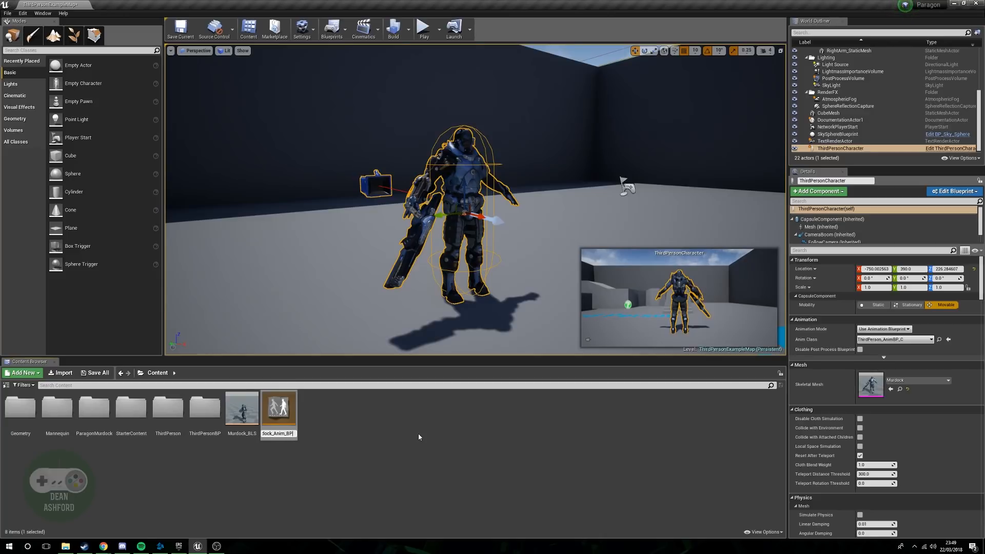
text(_Anim_BP)
key(Return)
double_click(244, 410)
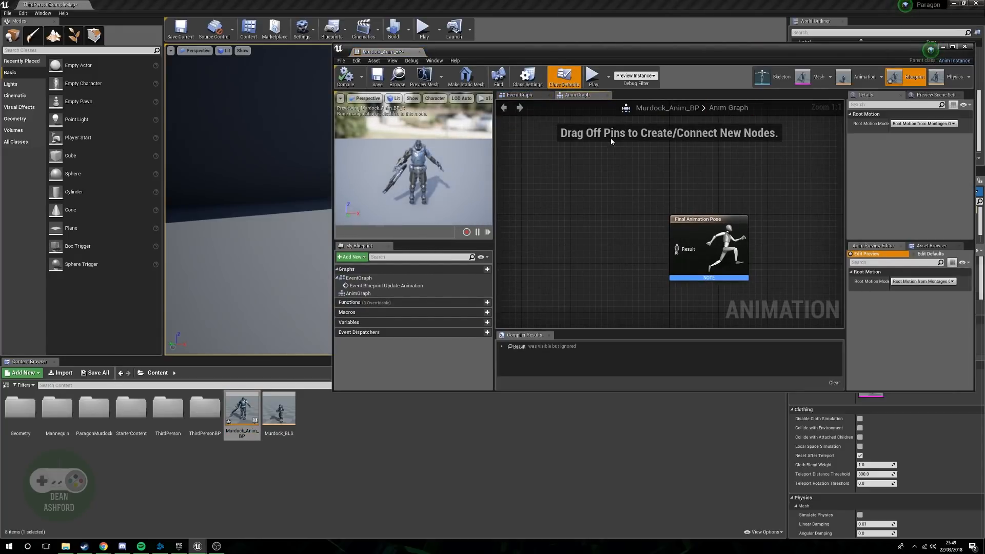
- In the Event Graph, add an IsValid check executed from Event Blueprint Update Animation
click(522, 97)
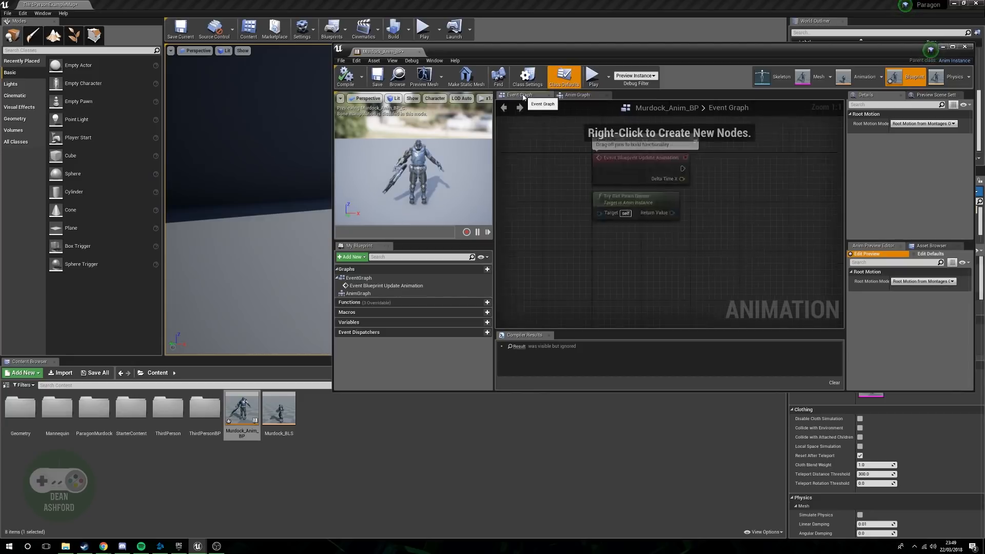
click(638, 207)
right_drag(637, 207, 574, 249)
click(622, 262)
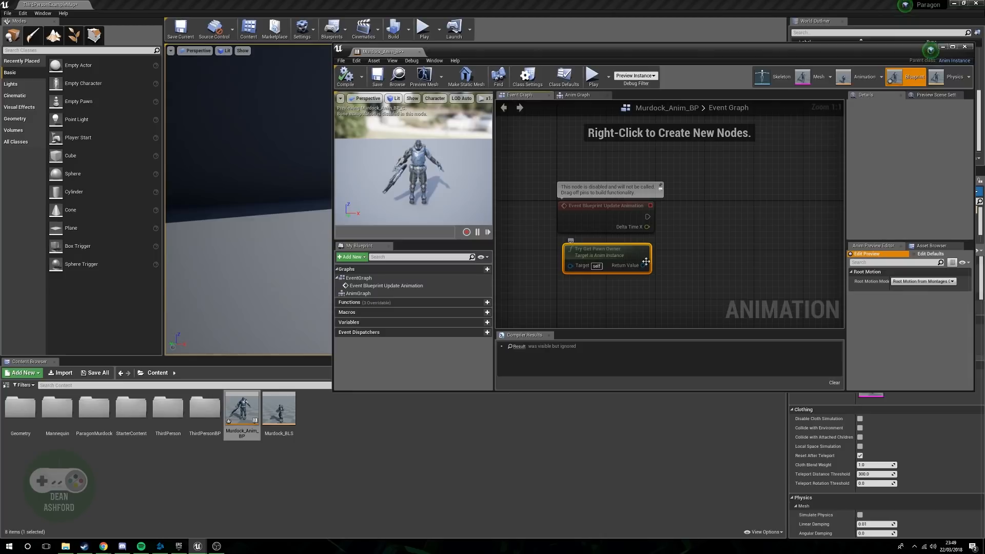
right_drag(667, 203, 654, 210)
drag(633, 223, 717, 226)
text(isv)
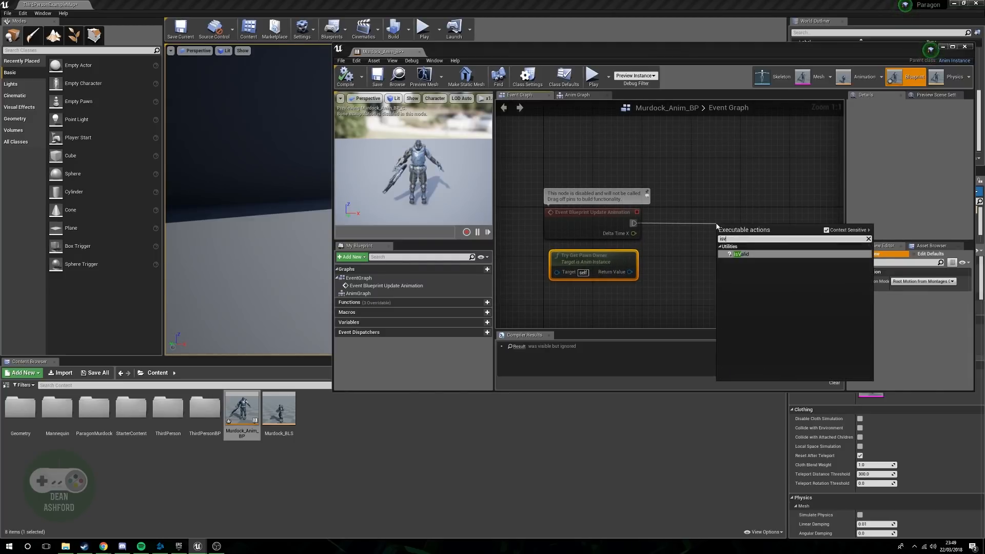
key(Return)
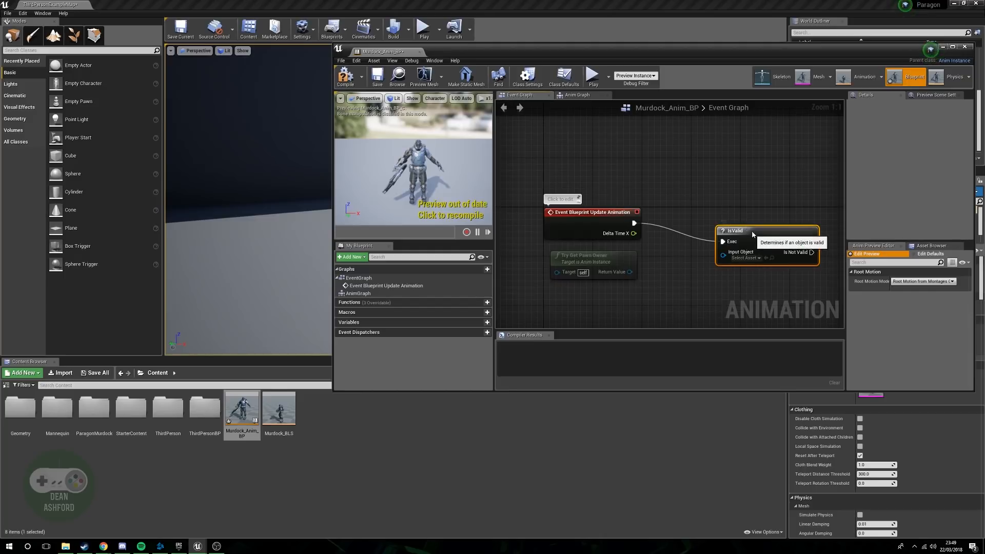
- Align the IsValid node with the event and connect Try Get Pawn Owner's return value to its Input Object
key(q)
drag(630, 272, 724, 234)
drag(595, 256, 628, 261)
click(733, 293)
click(732, 293)
right_drag(733, 293, 657, 296)
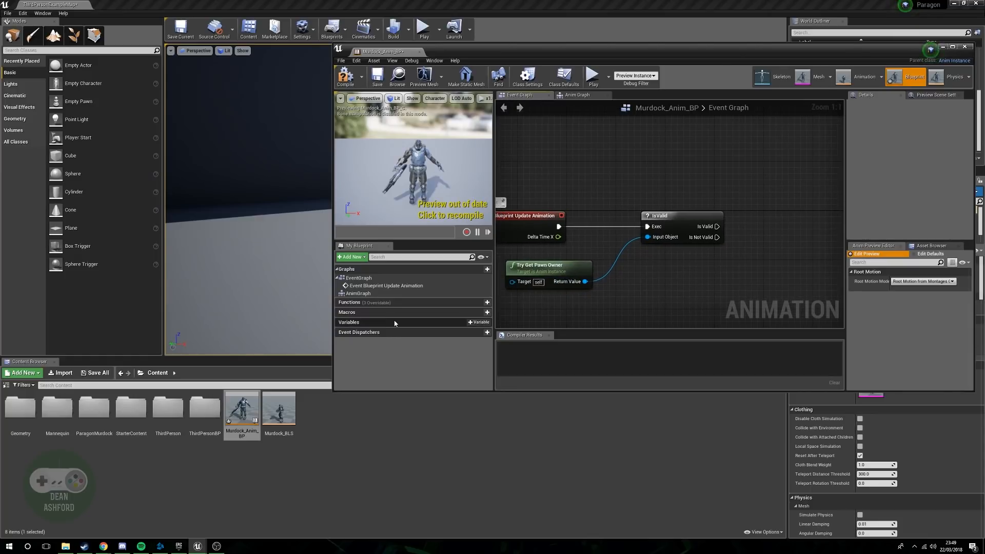
- Create a Boolean variable named InAir? and a Float variable named Speed
click(479, 322)
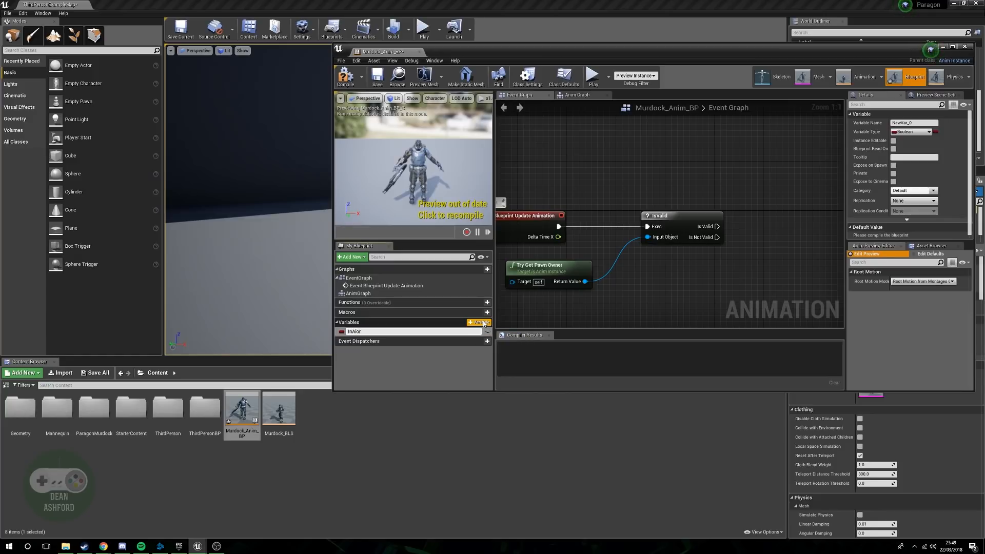
key(Return)
click(482, 323)
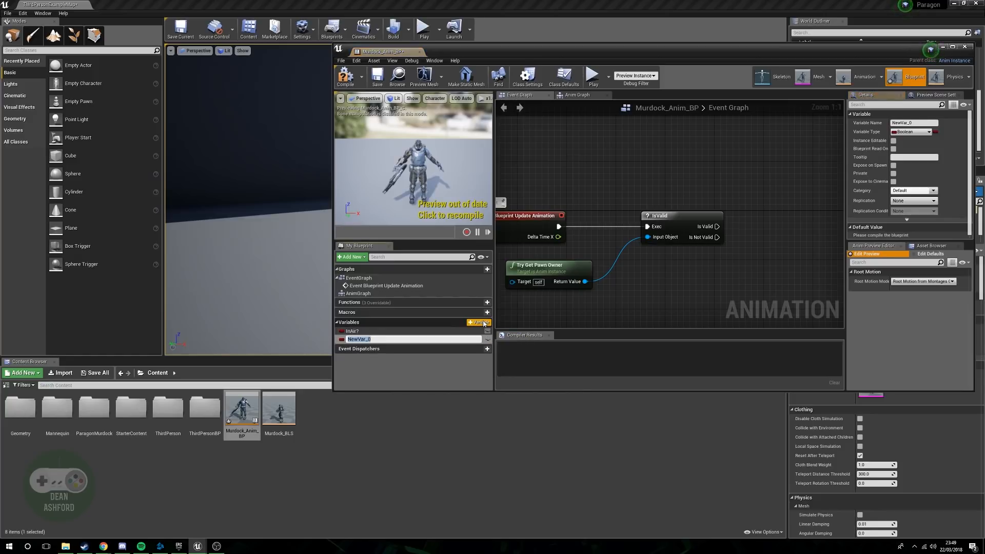
click(915, 132)
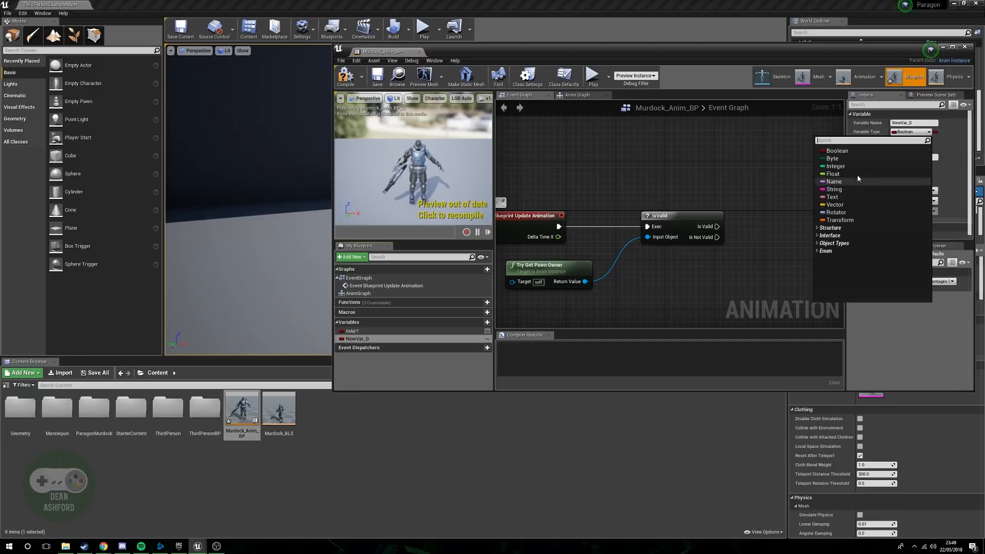
click(903, 175)
click(921, 122)
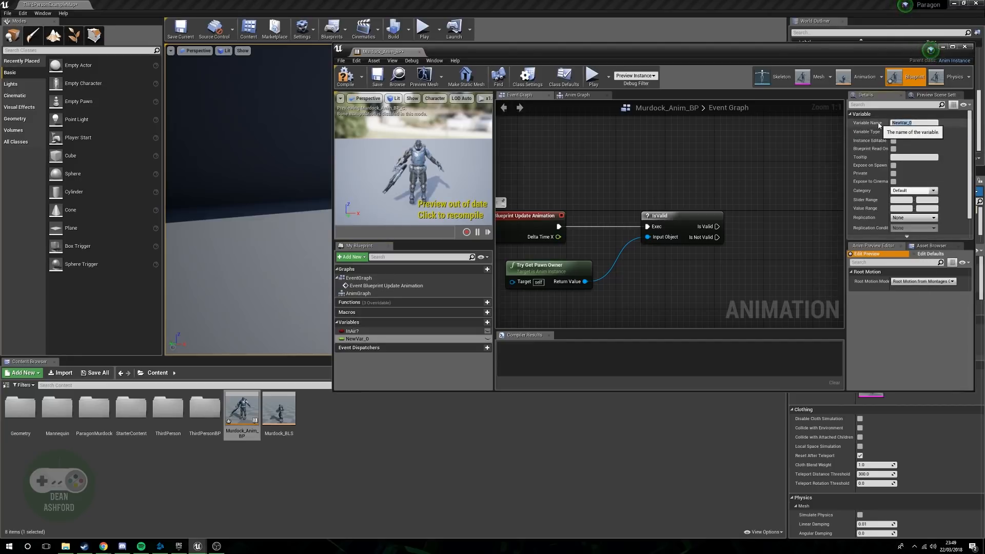
text(Speed)
key(Return)
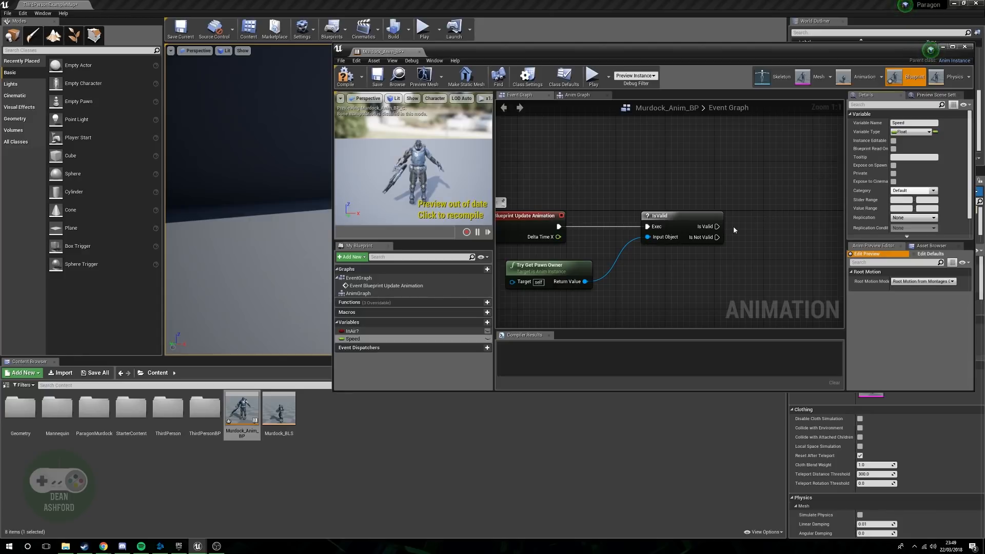
- Add a Set InAir? node and run it from the Is Valid output
right_drag(761, 232, 715, 218)
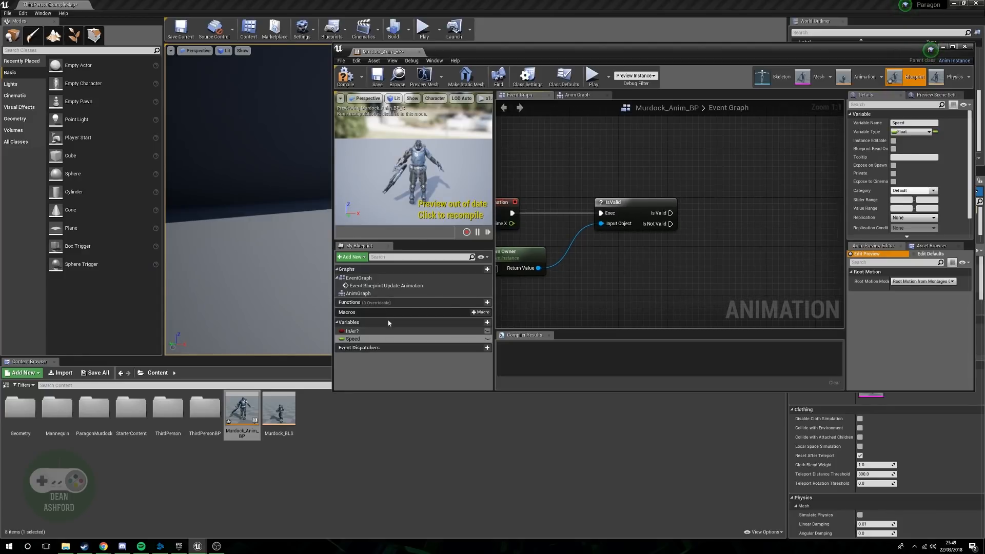
drag(393, 330, 741, 211)
click(747, 219)
drag(670, 213, 739, 213)
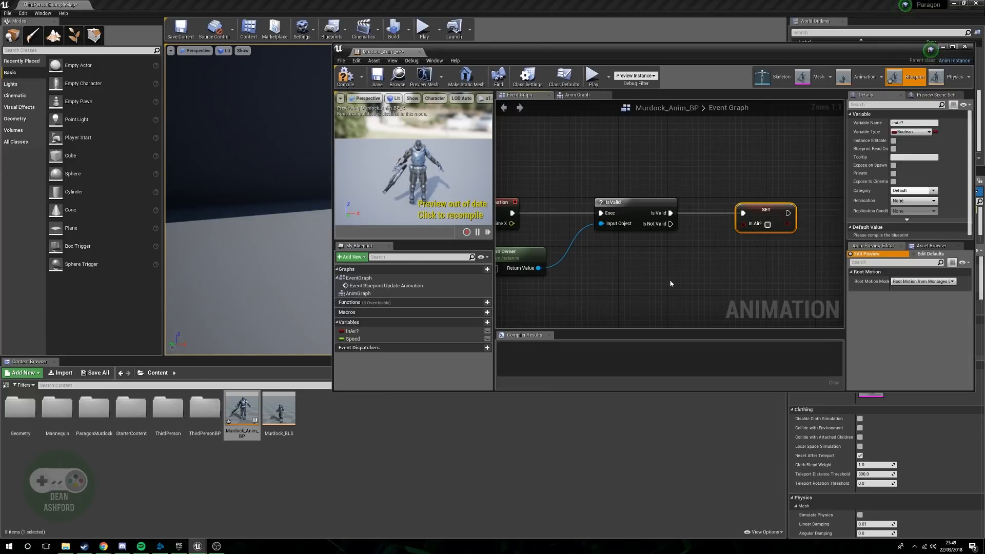
- Add a Get Movement Component node fed by Try Get Pawn Owner and place it beside that node
right_drag(688, 257, 766, 229)
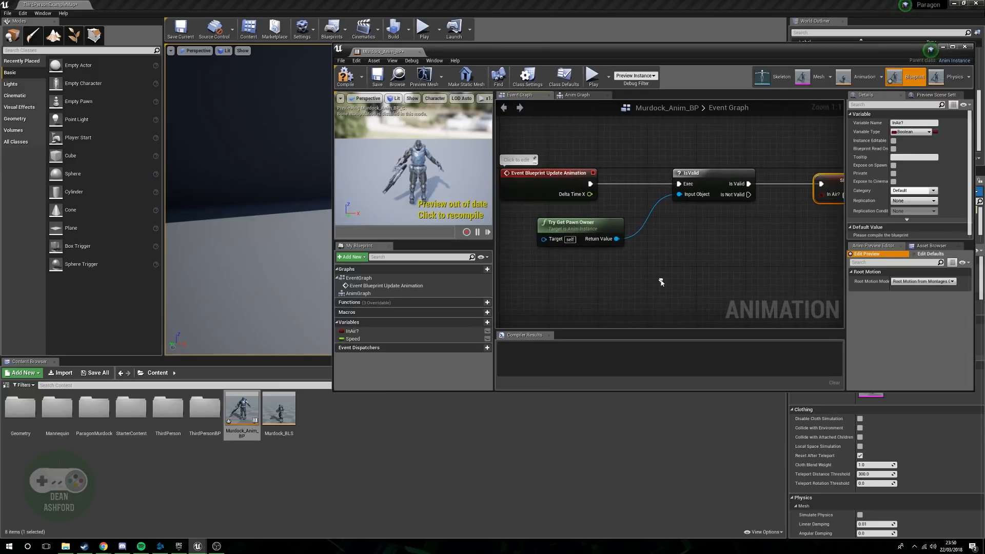
drag(617, 240, 672, 268)
text(get mov)
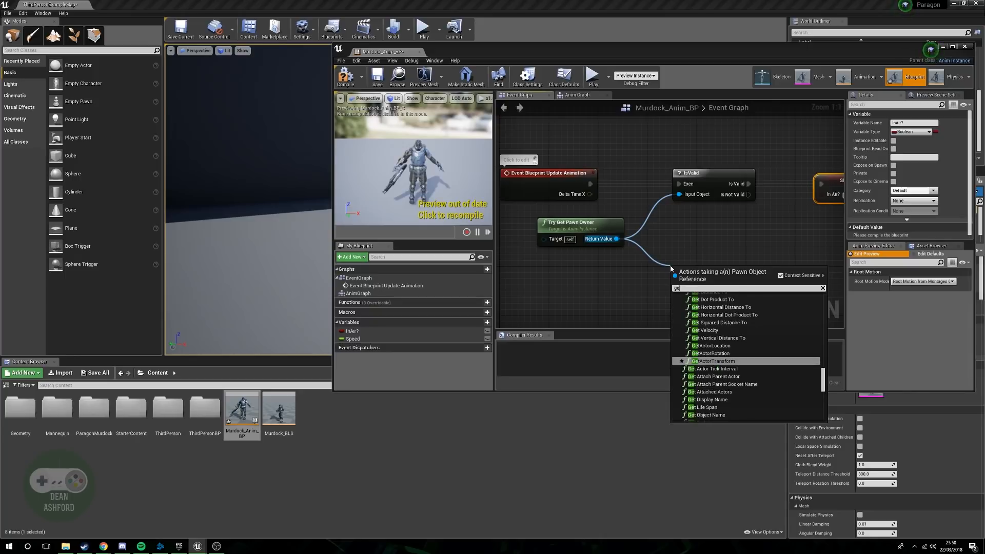
key(Down)
key(Down)
key(Return)
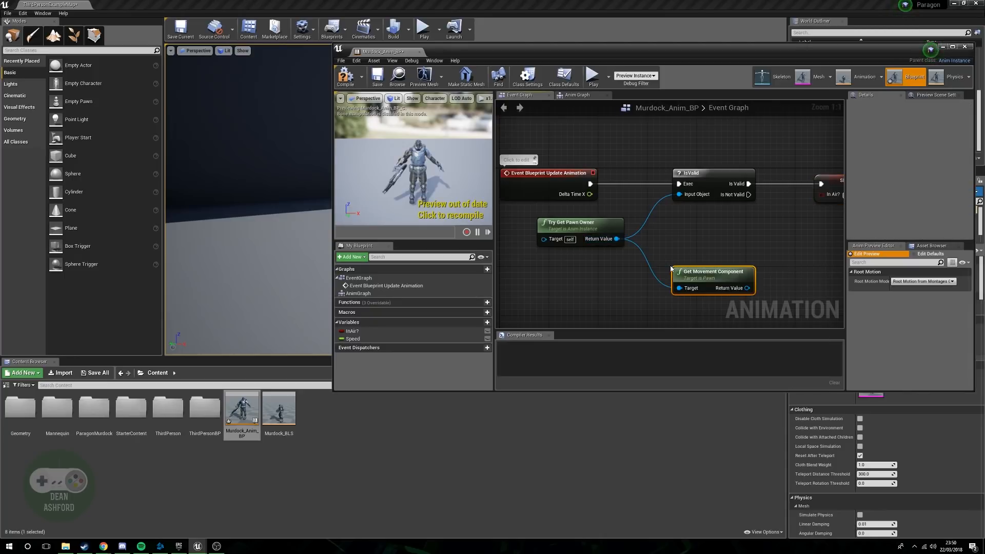
drag(700, 274, 694, 237)
- Add an Is Falling node from the movement component and wire its result into Set InAir?, spacing the nodes out
right_drag(744, 254, 692, 266)
drag(689, 263, 740, 274)
text(is fall)
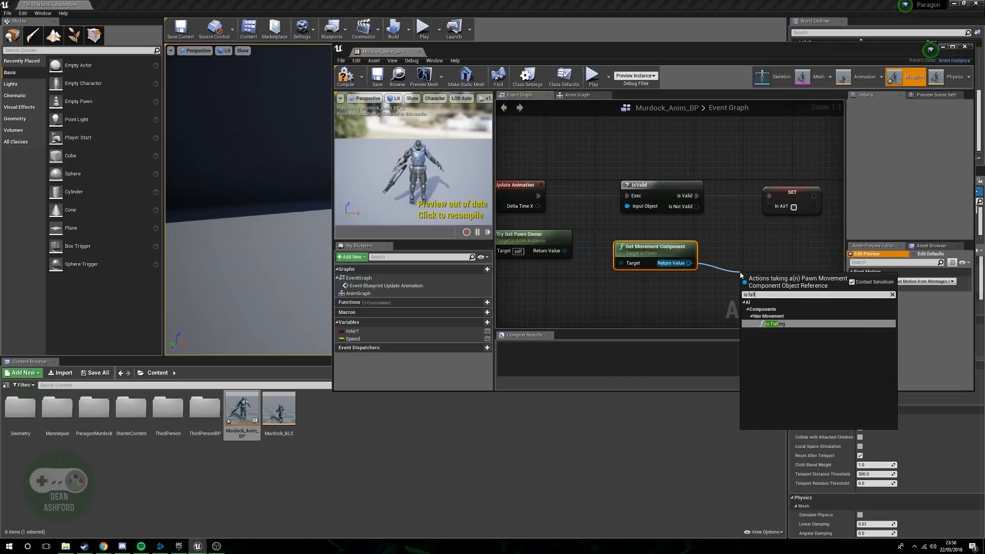
key(Return)
drag(774, 280, 755, 249)
drag(810, 263, 775, 207)
right_drag(775, 207, 650, 212)
drag(662, 197, 750, 198)
- Add a Set Speed node and run it after Set InAir?
right_drag(659, 307, 648, 260)
drag(373, 339, 768, 183)
click(785, 200)
drag(737, 143, 774, 193)
- Add a Get Velocity node fed by Try Get Pawn Owner's return value
right_drag(721, 229, 787, 212)
drag(615, 183, 670, 238)
text(get velo)
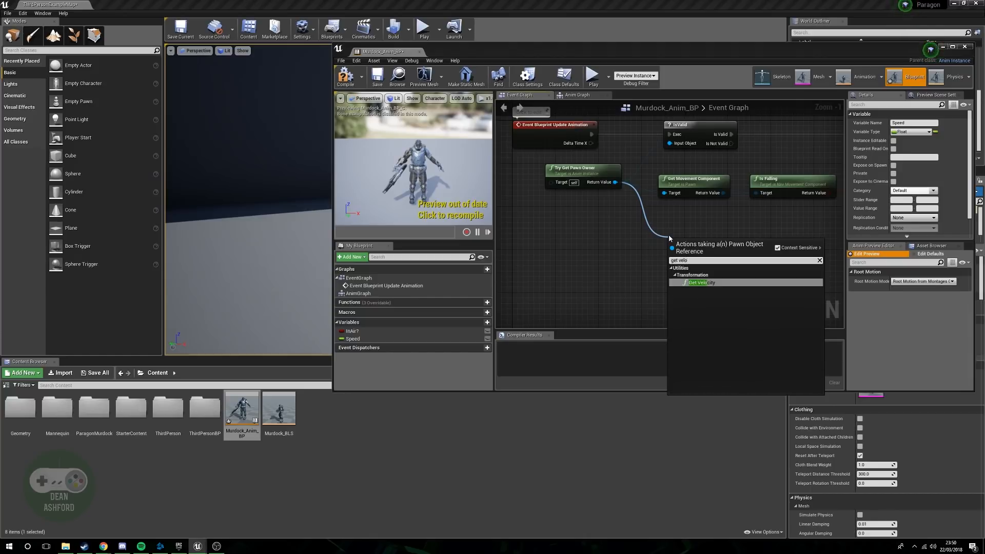
key(Return)
- Add a VectorLength node from Get Velocity's return value and line it up beside that node
drag(703, 241, 788, 257)
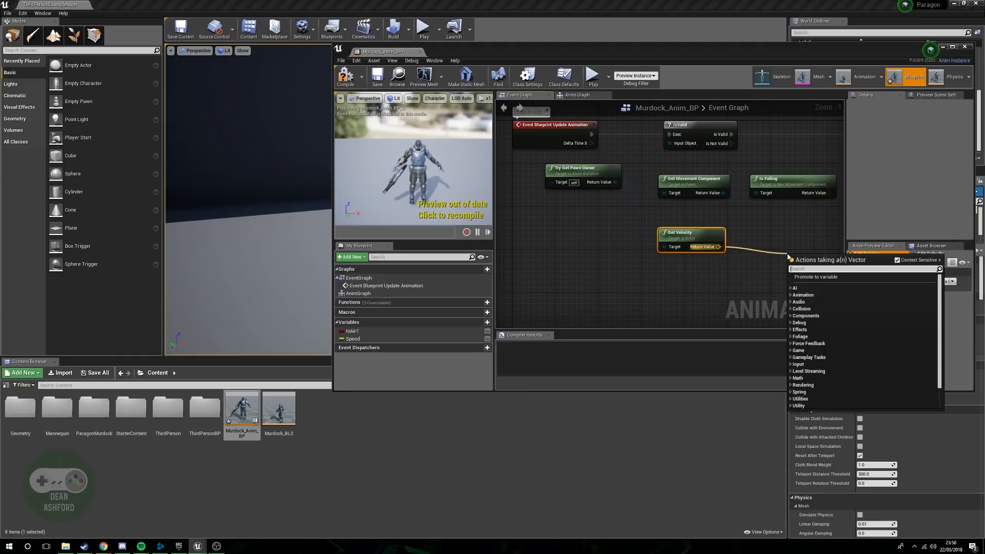
text(vector)
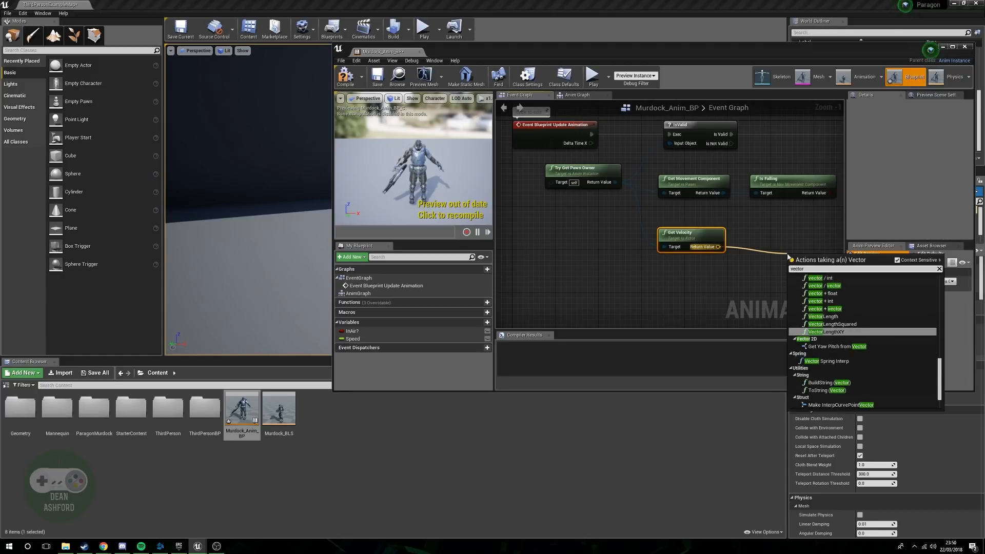
text( len)
key(Up)
key(Up)
key(Return)
right_drag(789, 257, 700, 255)
drag(726, 257, 709, 234)
- Connect the VectorLength result to the Set Speed node and compile the Animation Blueprint
right_drag(751, 261, 669, 261)
drag(650, 245, 772, 179)
click(344, 78)
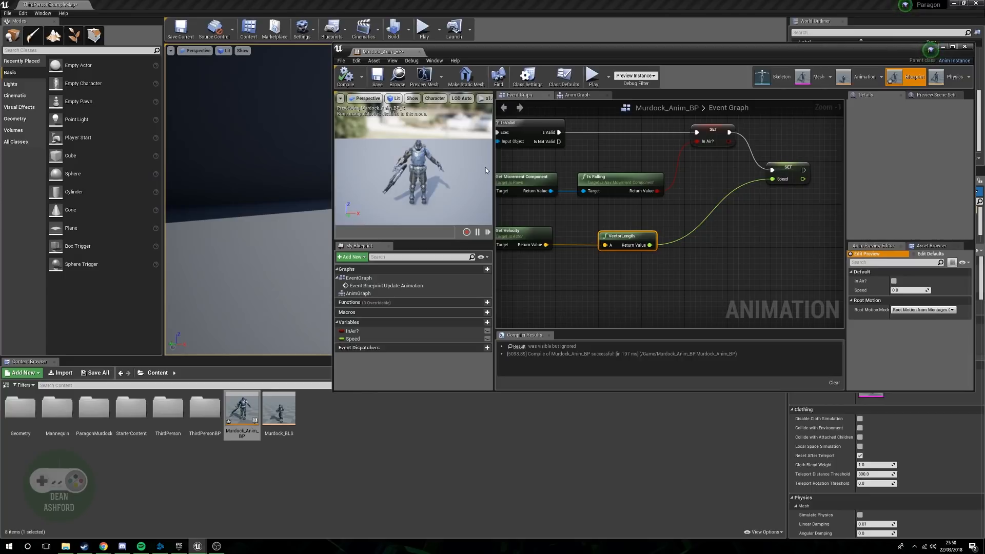
- In the Anim Graph, add a new state machine and connect it to the Final Animation Pose
click(579, 96)
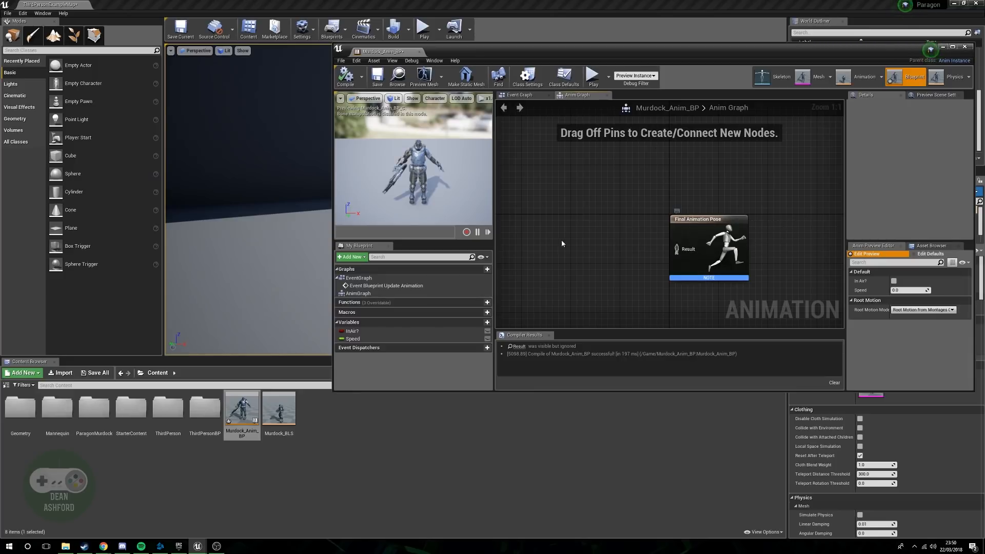
right_drag(572, 243, 637, 248)
right_click(616, 239)
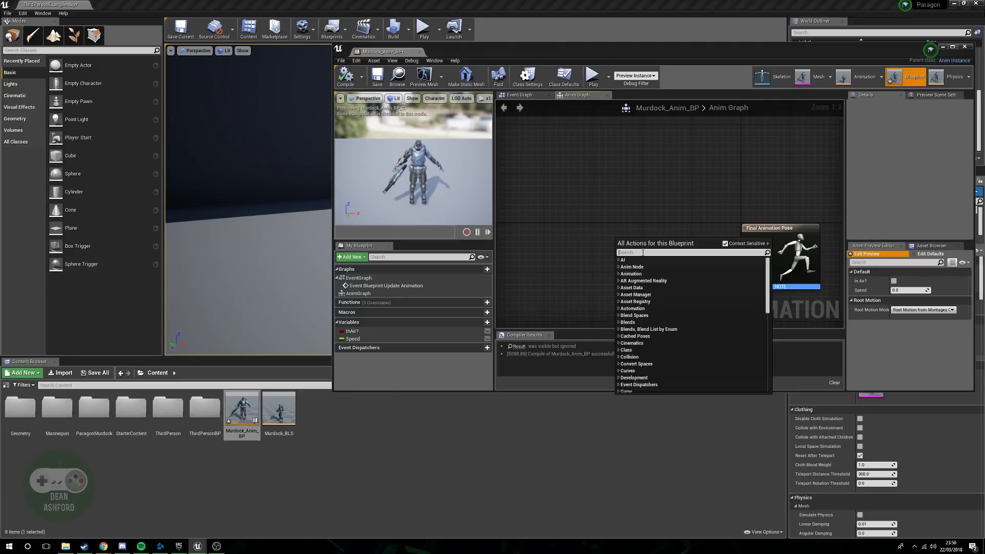
text(state mas)
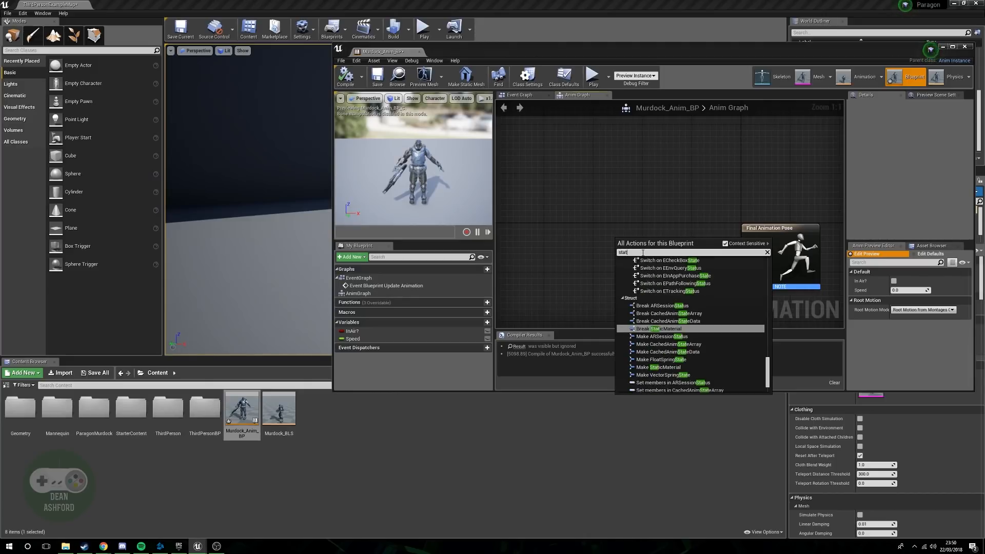
key(BackSpace)
key(BackSpace)
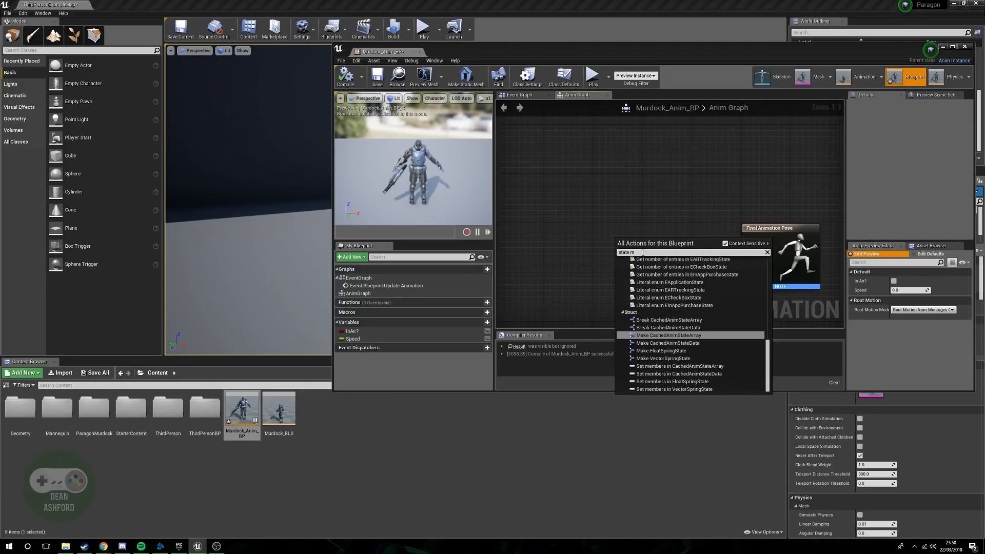
text(ach)
key(Return)
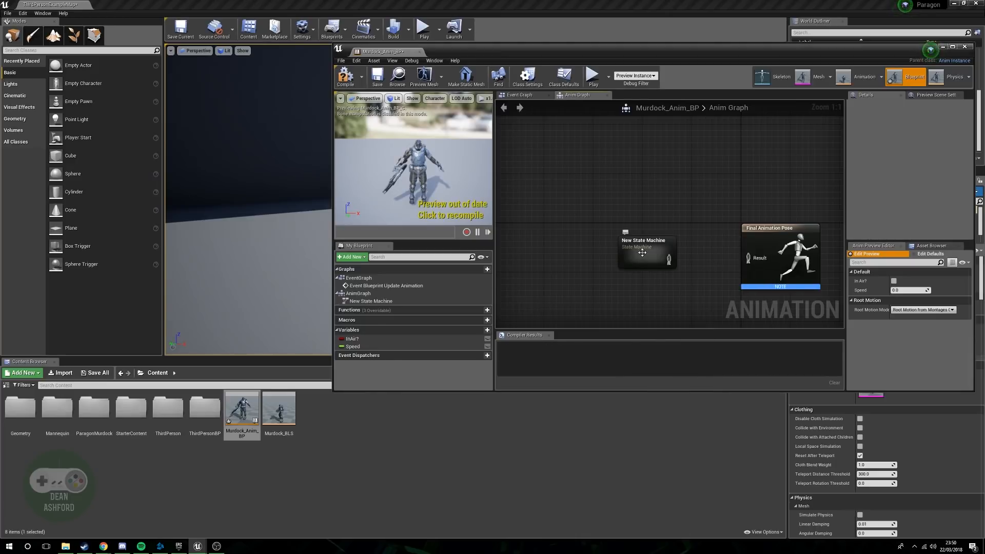
drag(669, 260, 765, 261)
drag(651, 249, 668, 249)
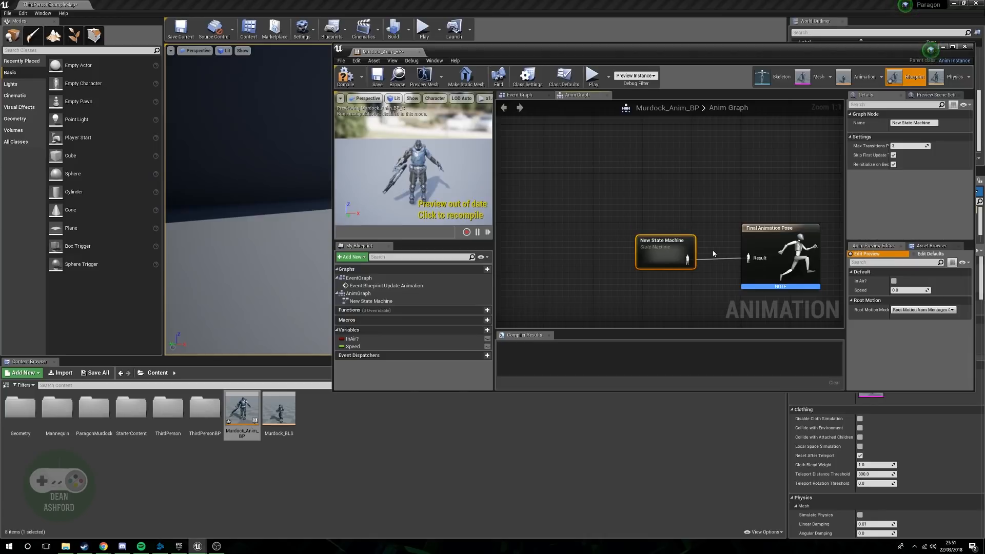
- Open the state machine and add a state named Idle/Run connected from Entry
double_click(657, 242)
right_drag(718, 258, 621, 261)
scroll(632, 259, up, 1)
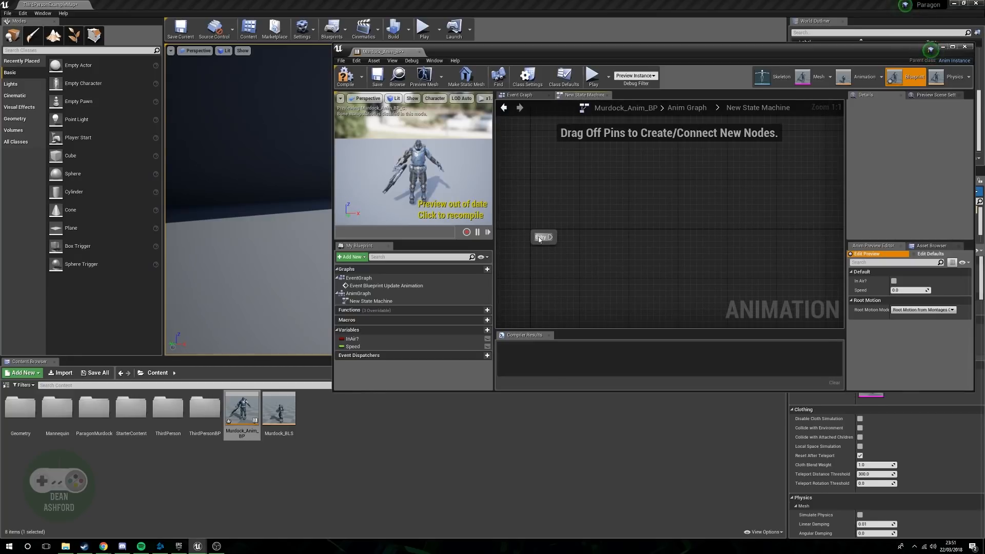
drag(548, 238, 654, 241)
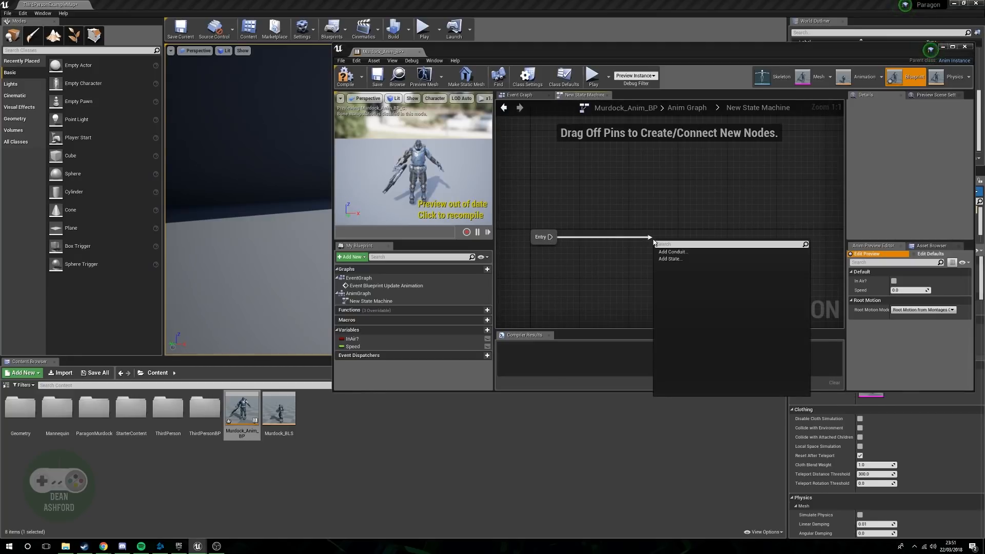
text(add)
key(Return)
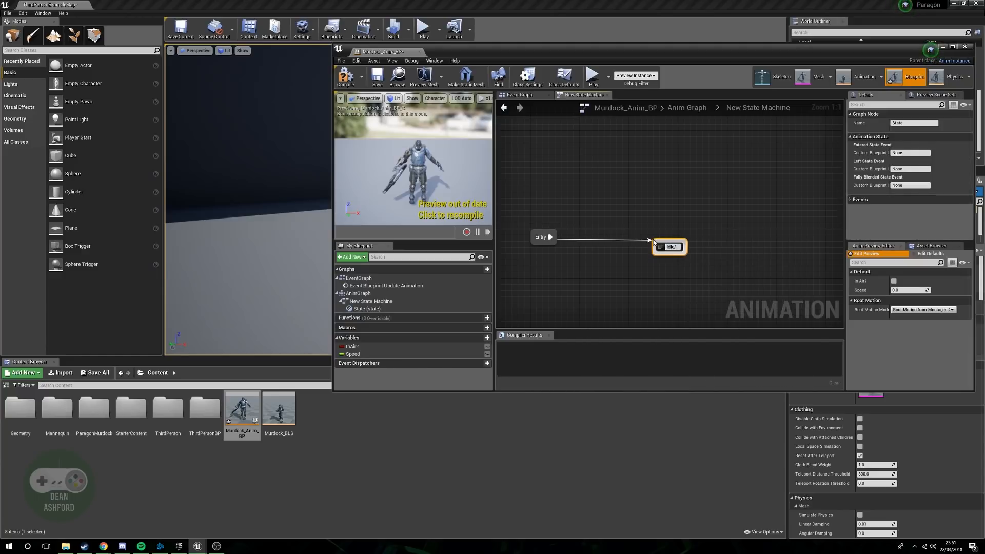
key(Return)
drag(675, 249, 652, 233)
- Open the Idle/Run state and place a Get node for the Speed variable in its graph
double_click(651, 233)
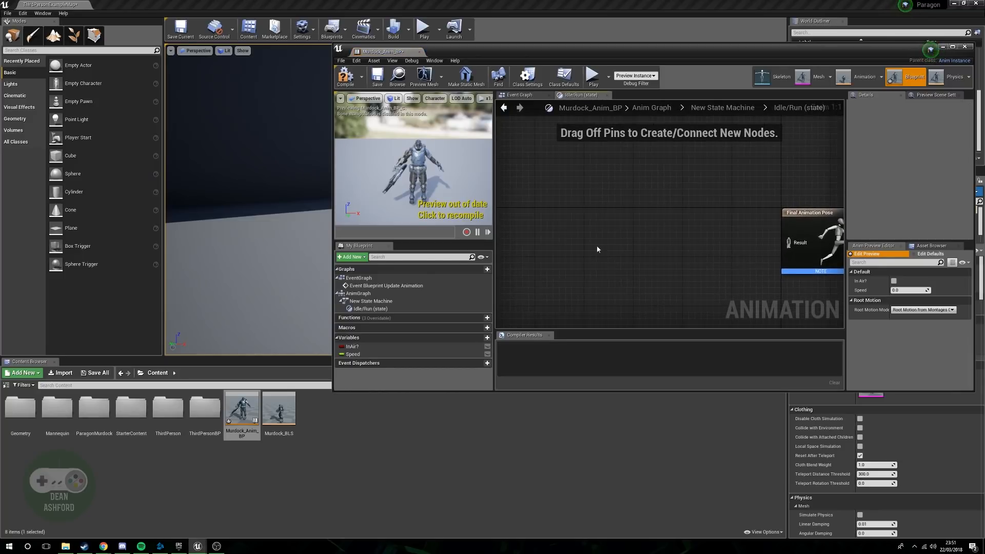
right_click(570, 229)
click(553, 218)
drag(389, 356, 546, 241)
click(563, 247)
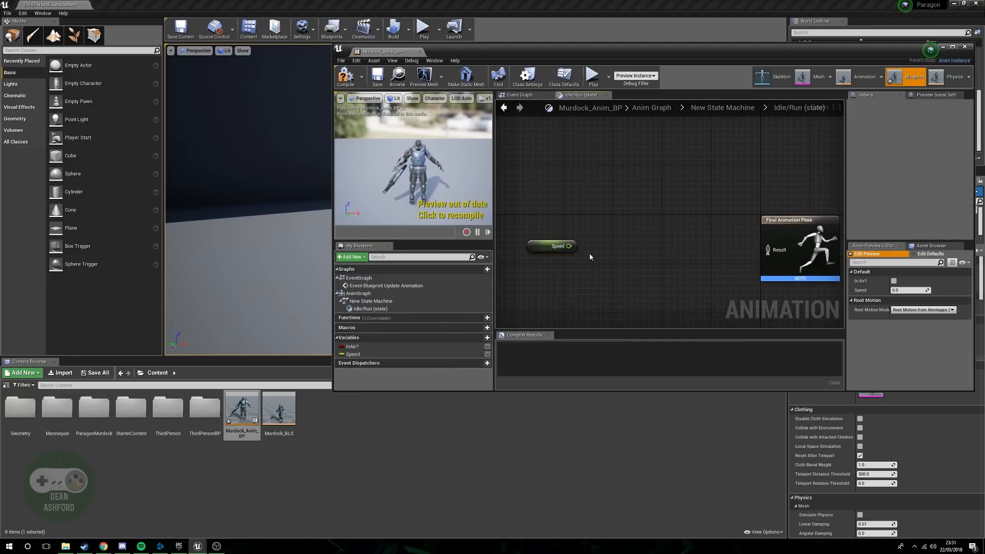
- Add the Murdock_BLS blend space player driven by Speed and connect it to the state's Final Animation Pose
drag(568, 249, 647, 240)
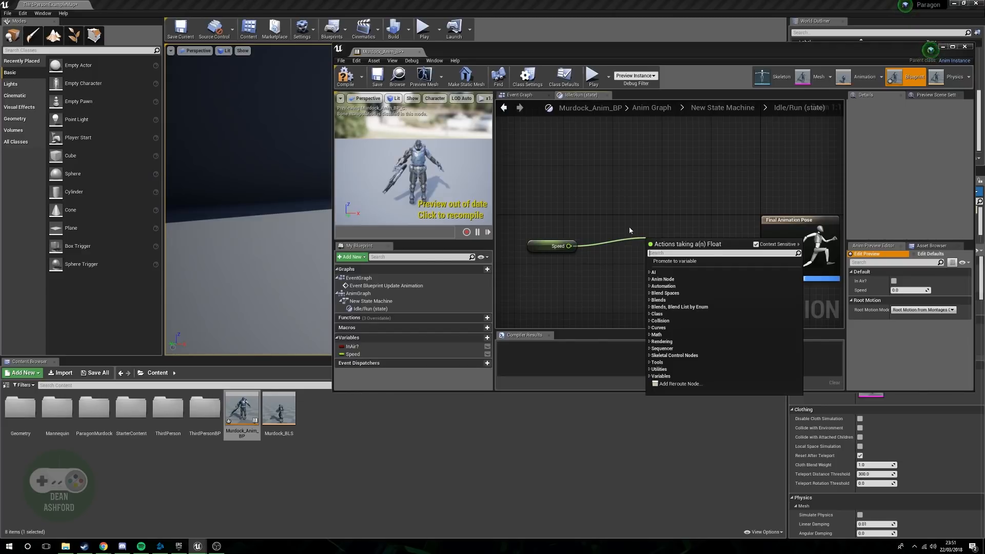
click(650, 294)
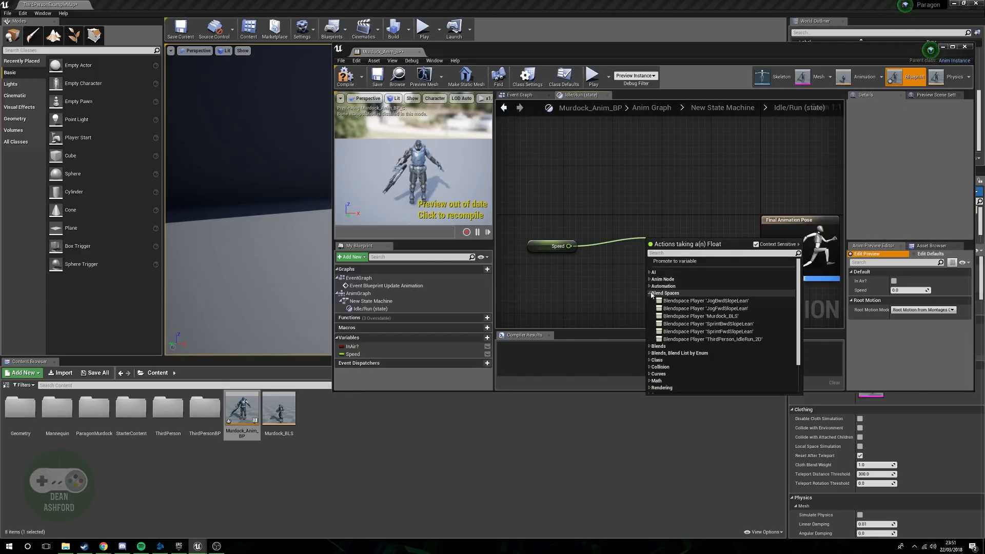
click(701, 316)
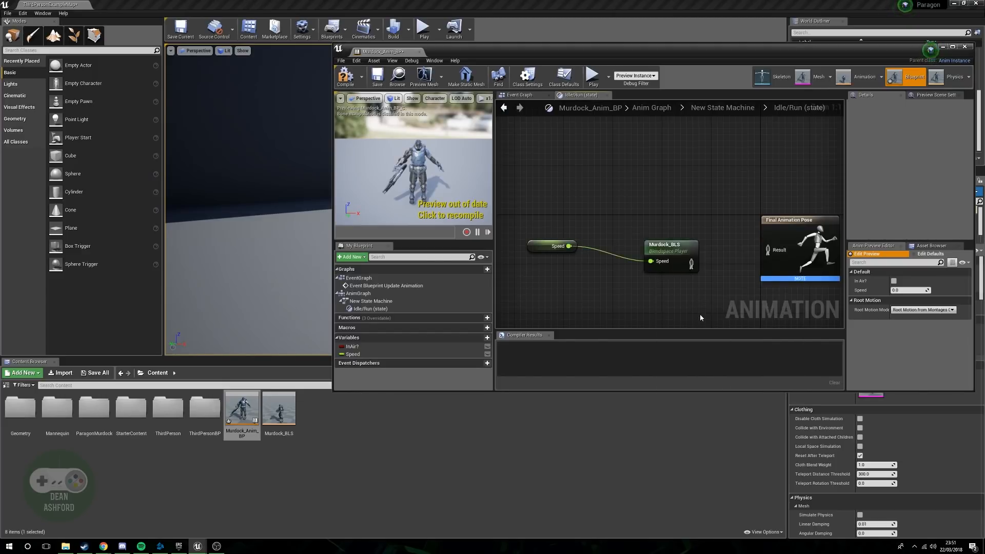
drag(661, 247, 768, 249)
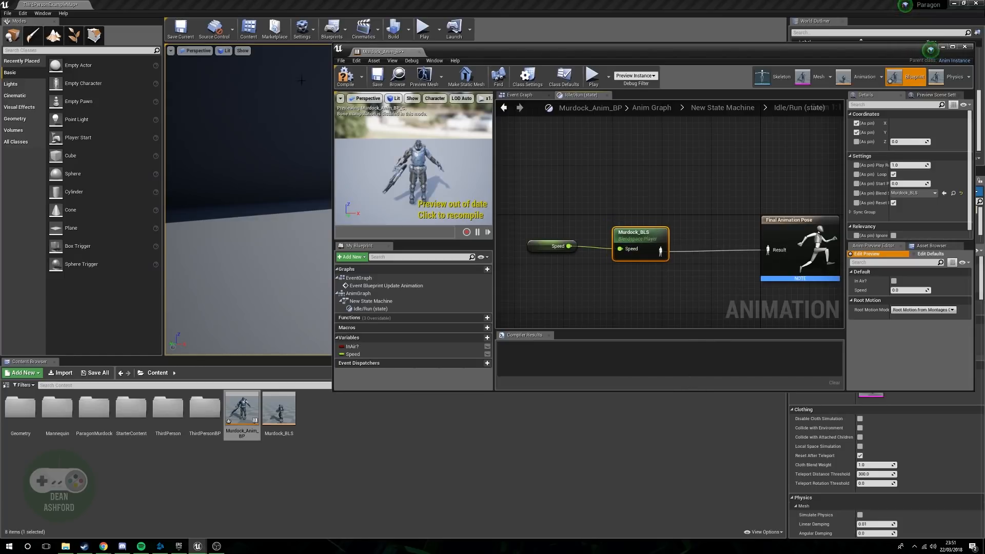
- Compile the Animation Blueprint and set the ThirdPersonCharacter's Anim Class in the level to Murdock_Anim_BP
click(345, 76)
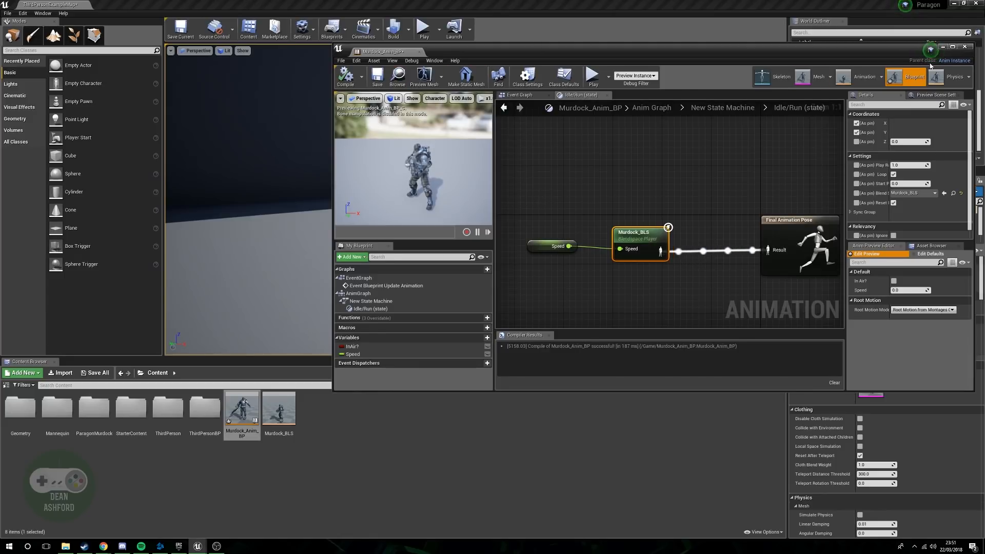
click(943, 47)
key(a)
right_drag(641, 190, 607, 205)
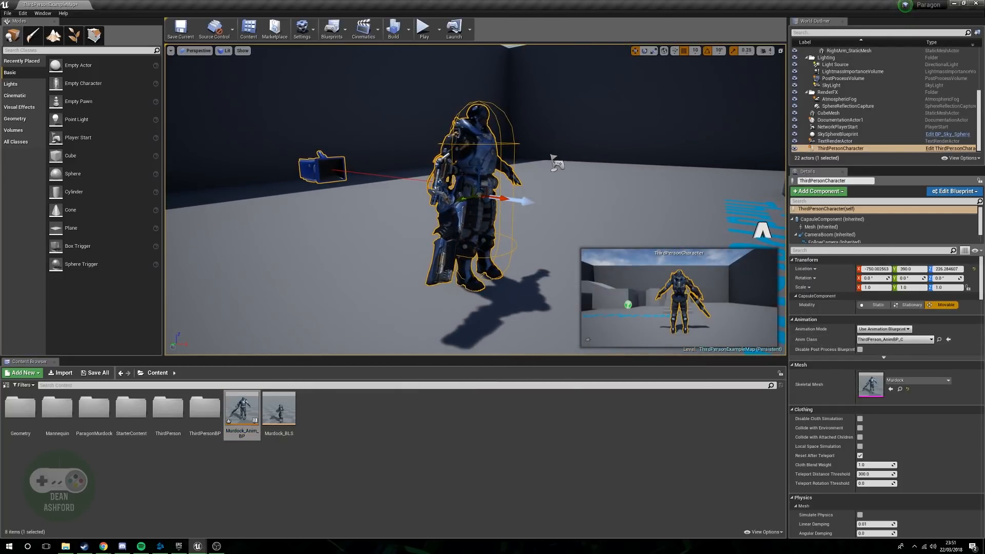
click(902, 340)
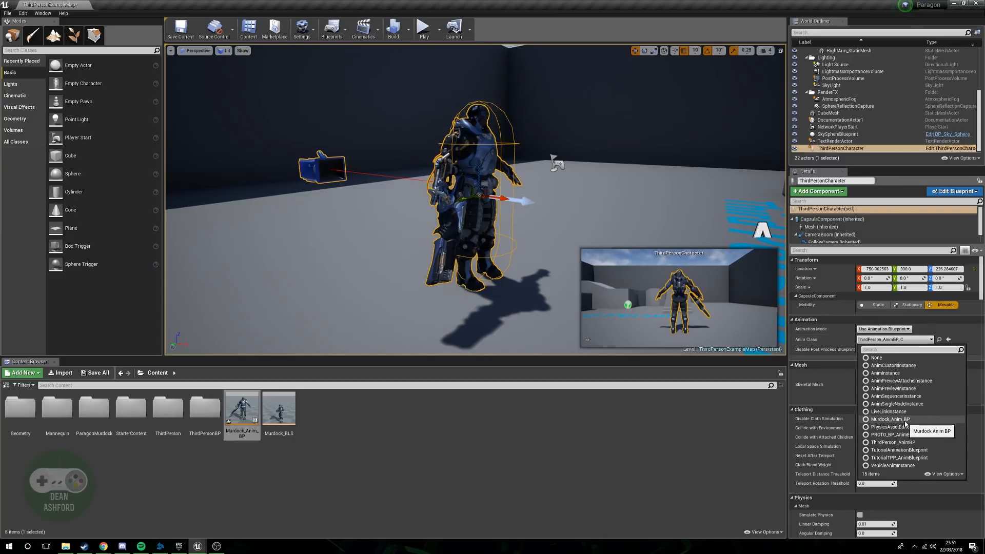
click(904, 422)
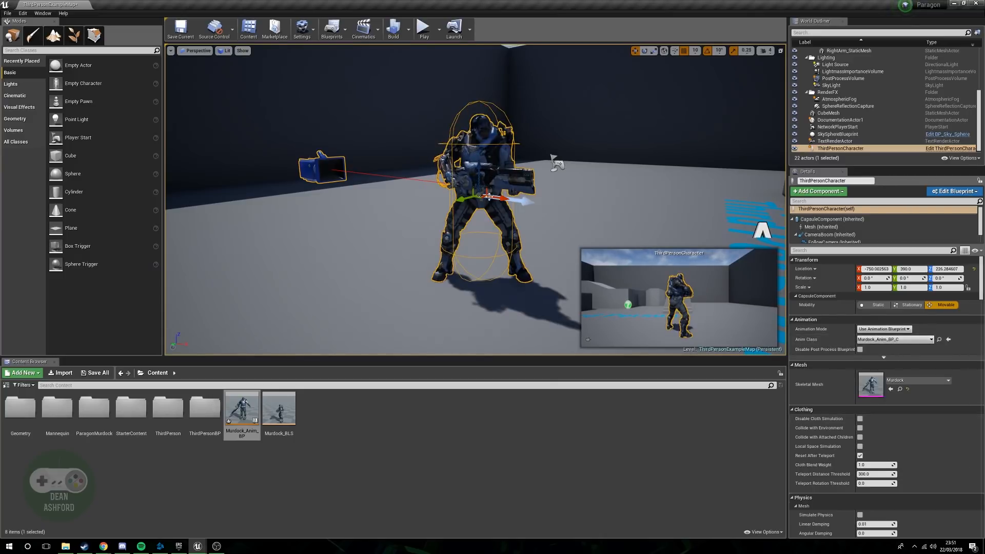
- Play the level and run the character in several directions to check its idle and run animations, then stop the session
click(423, 29)
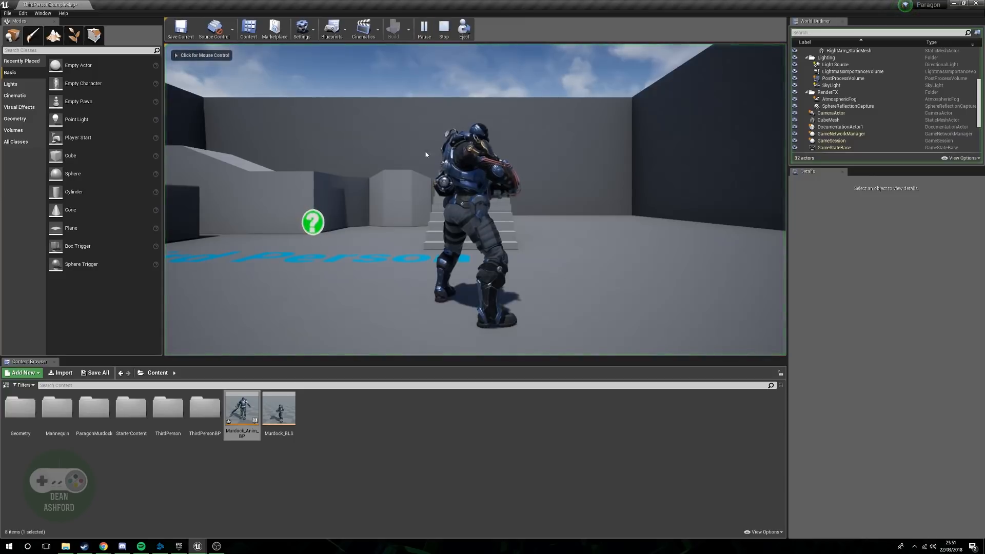
key(w)
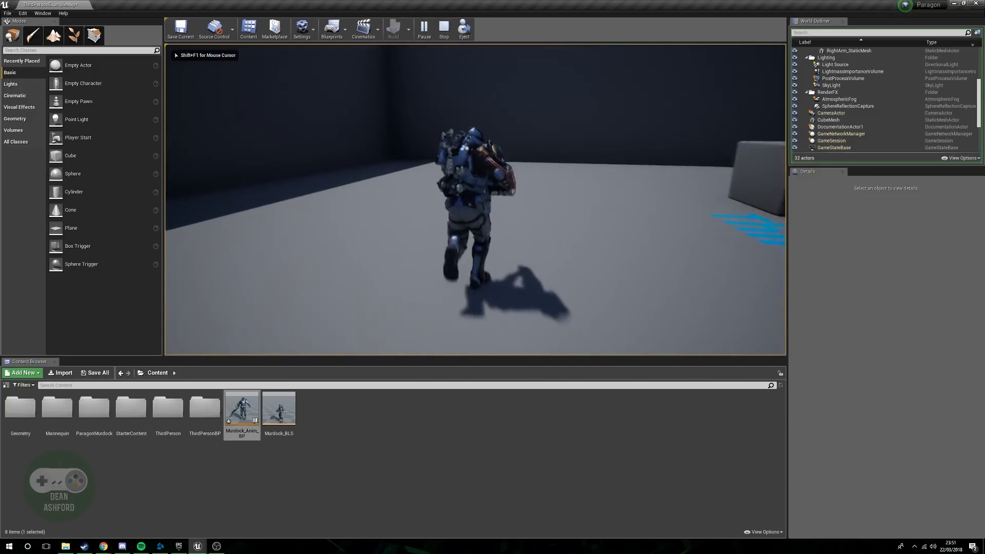
key(d)
key(s)
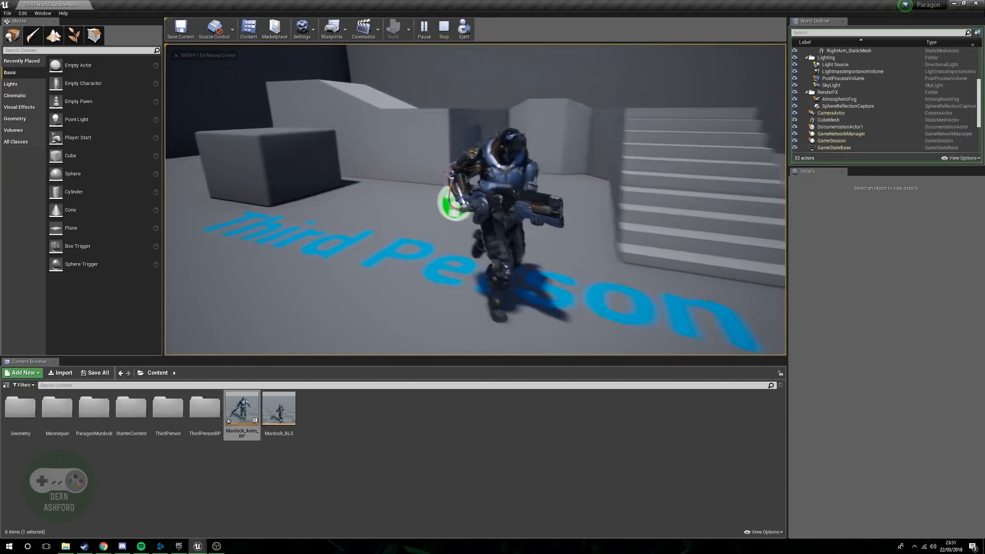
key(a)
key(shift+F1)
key(Escape)
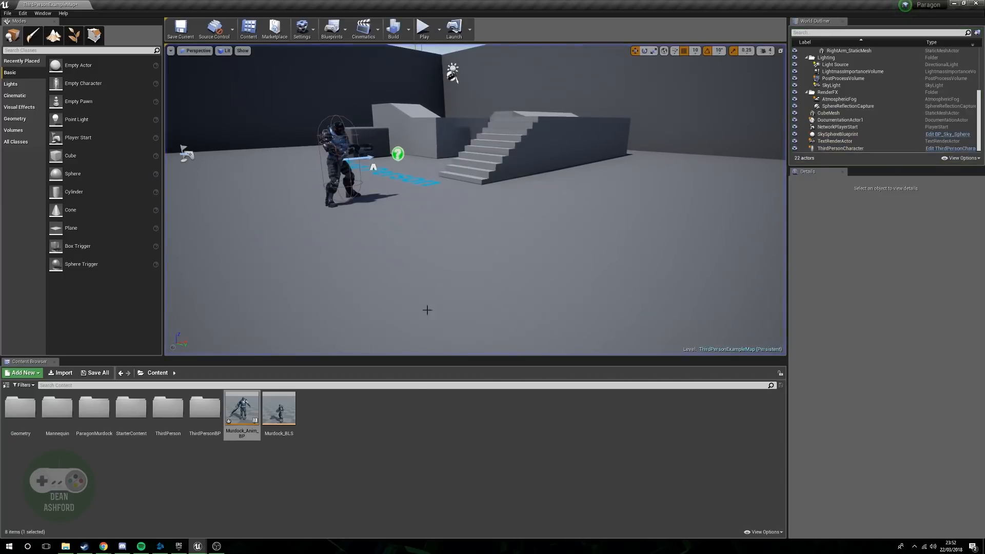
- Reopen the state machine of Murdock_Anim_BP and add a state named Jump with a transition from Idle/Run
double_click(252, 412)
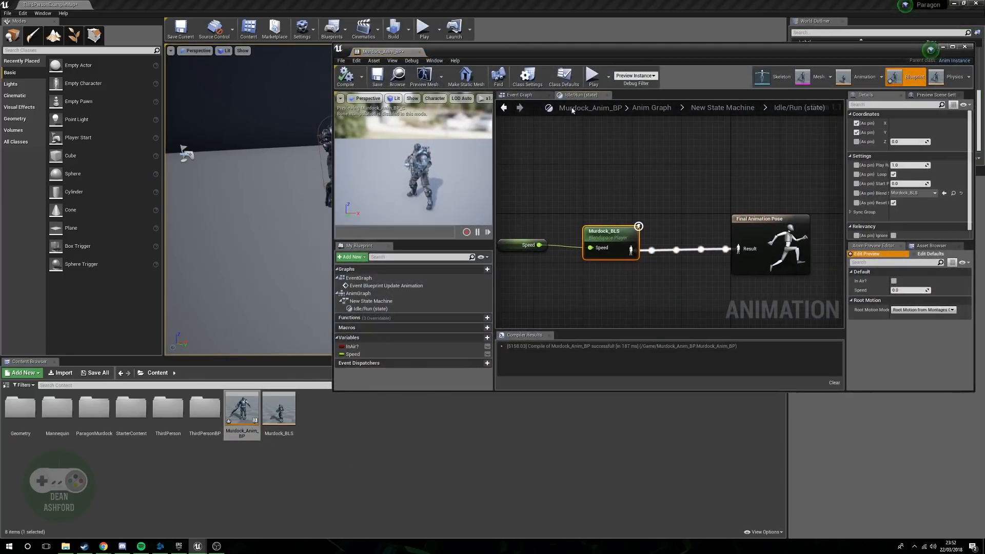
click(723, 107)
right_drag(669, 203, 616, 251)
drag(624, 228, 631, 235)
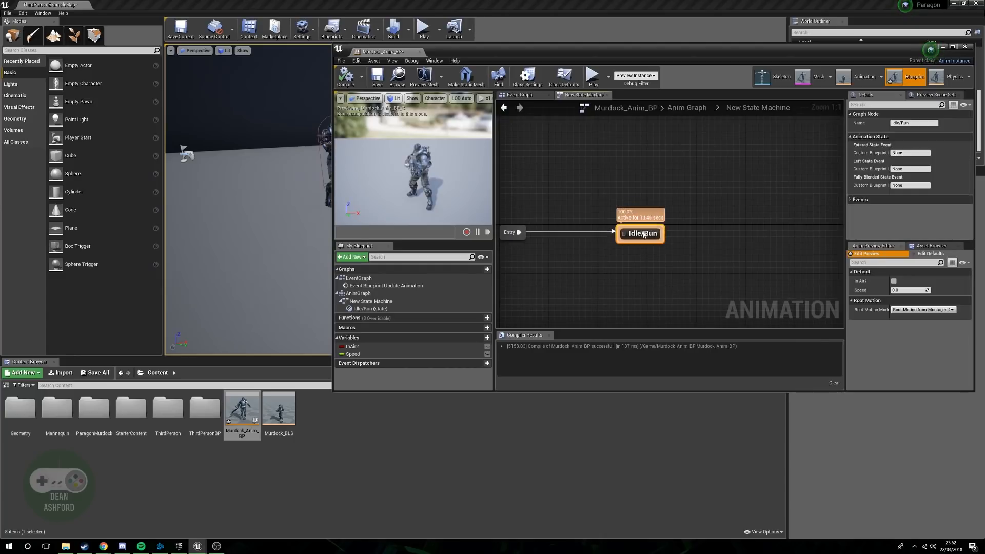
right_drag(670, 257, 623, 256)
click(643, 260)
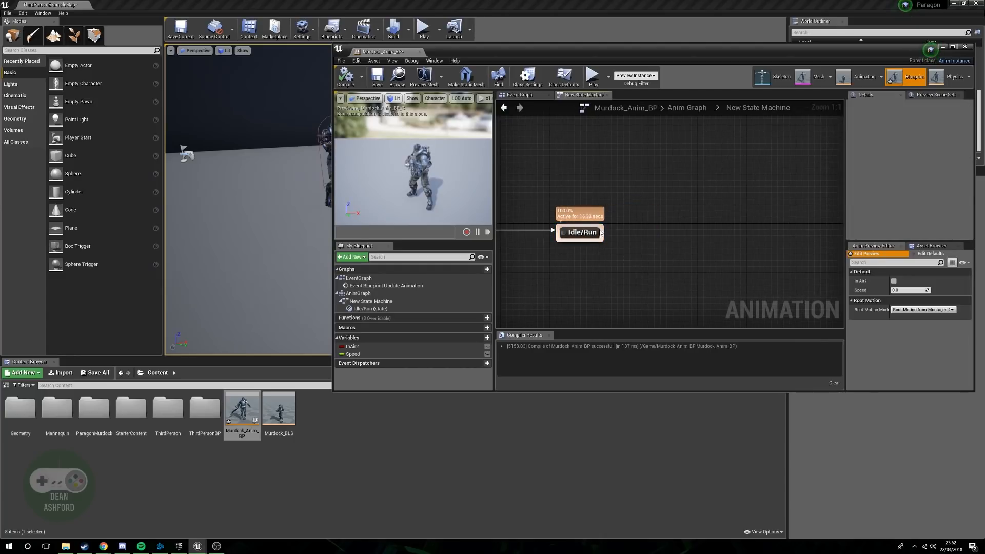
drag(603, 232, 665, 188)
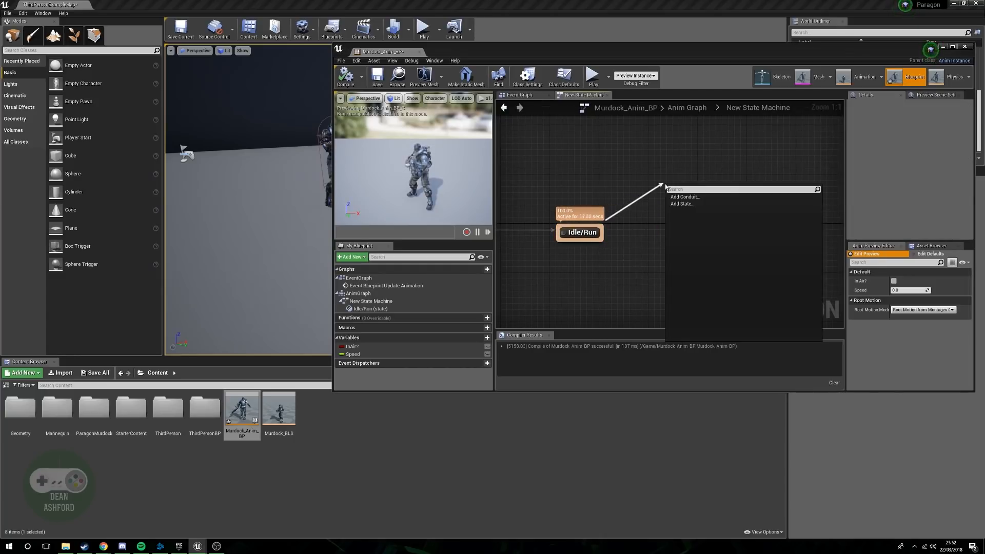
click(695, 204)
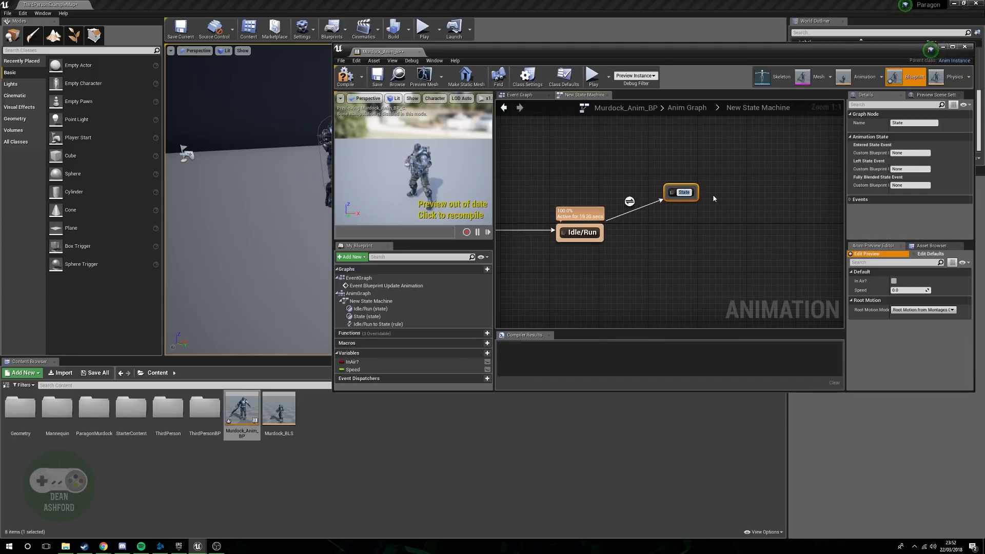
text(Jump)
drag(673, 196, 677, 186)
click(677, 186)
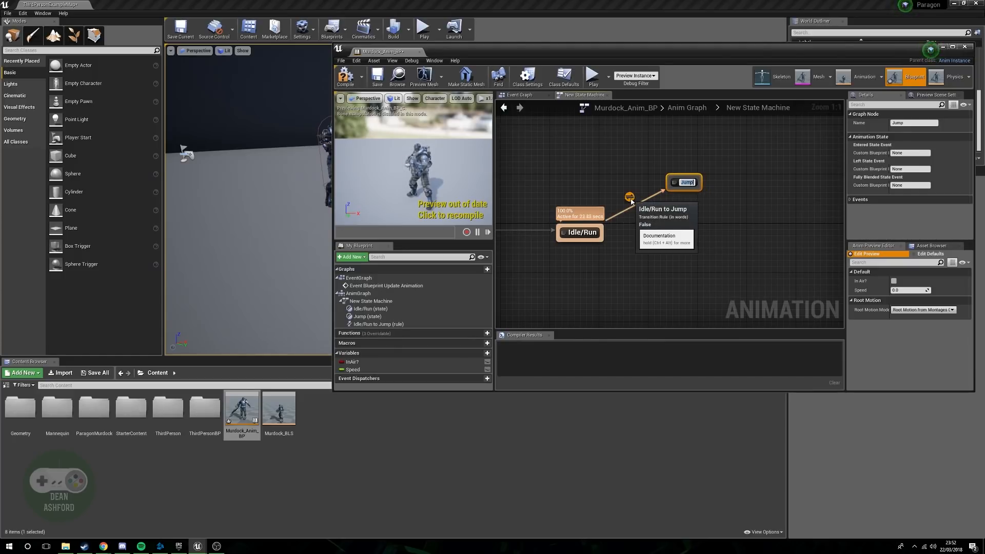
- In the Idle/Run to Jump rule, connect a Get node for InAir? to Can Enter Transition and compile
double_click(630, 198)
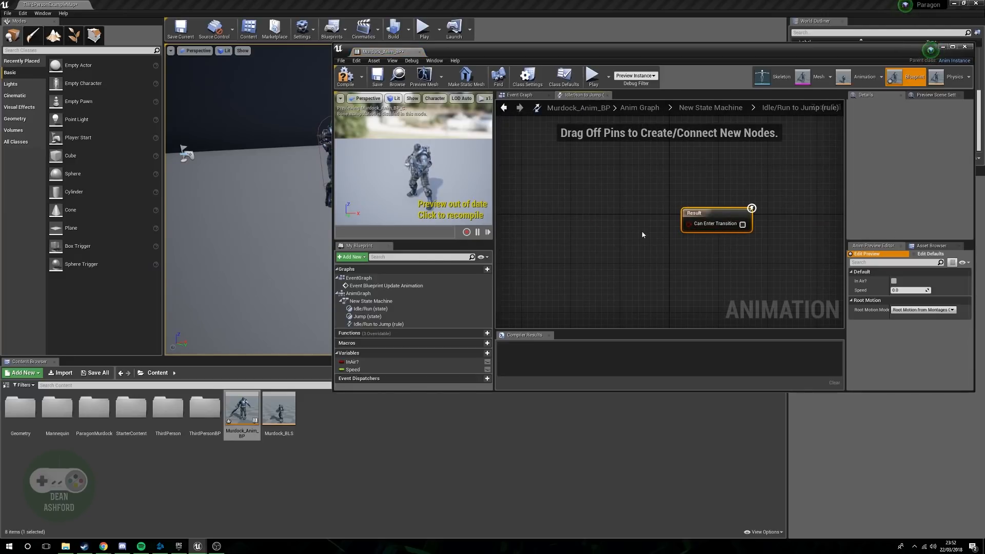
ctrl+drag(353, 362, 566, 220)
drag(594, 226, 593, 222)
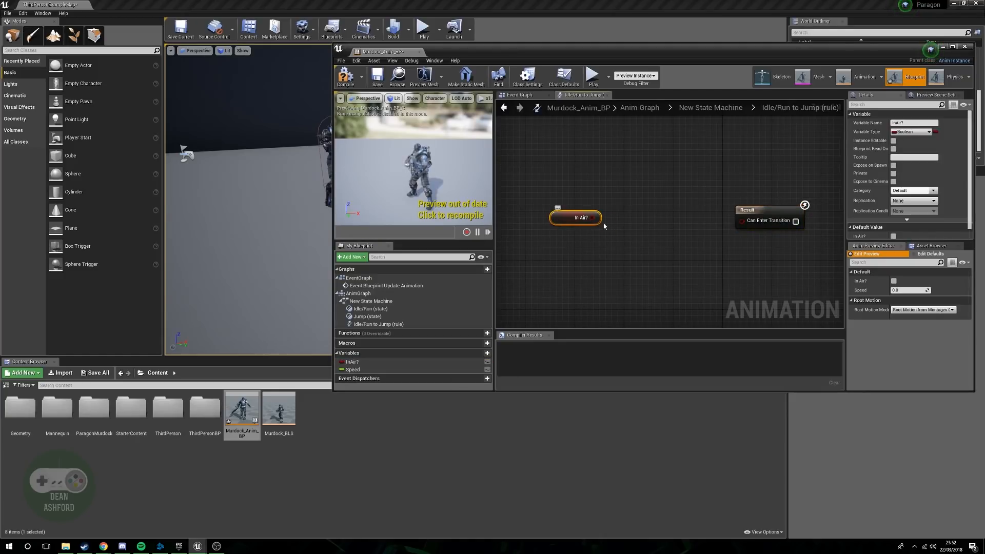
drag(756, 224, 754, 222)
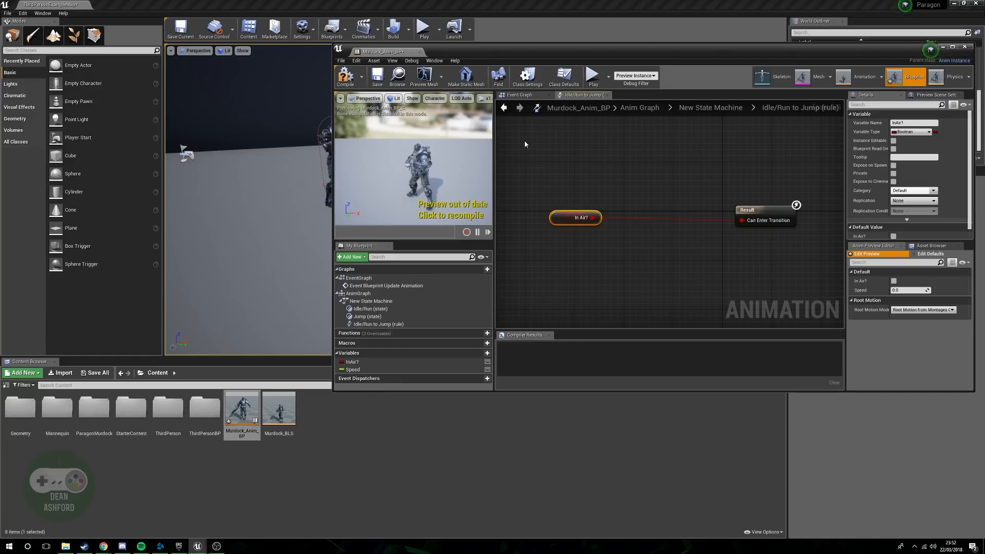
click(349, 84)
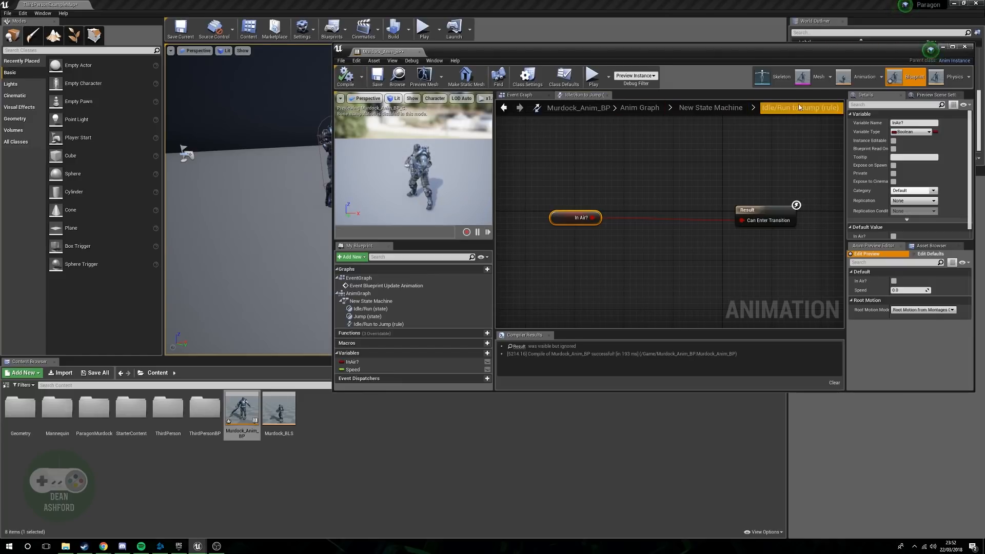
- Open the Jump state and look through the available animation nodes for a suitable jump animation
click(720, 110)
right_drag(671, 122, 642, 210)
double_click(719, 197)
right_drag(719, 197, 818, 191)
right_click(645, 218)
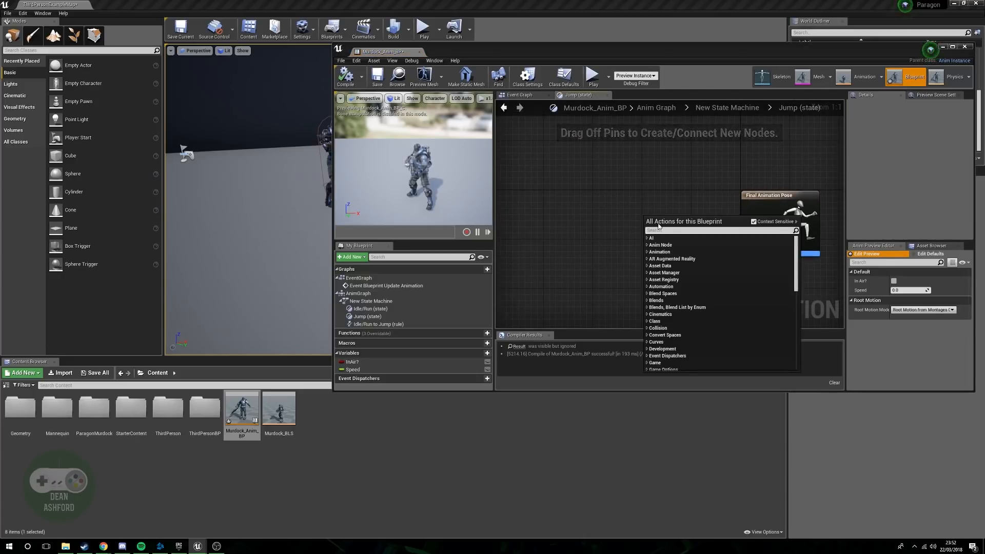
click(648, 252)
scroll(713, 286, down, 4)
scroll(714, 286, down, 15)
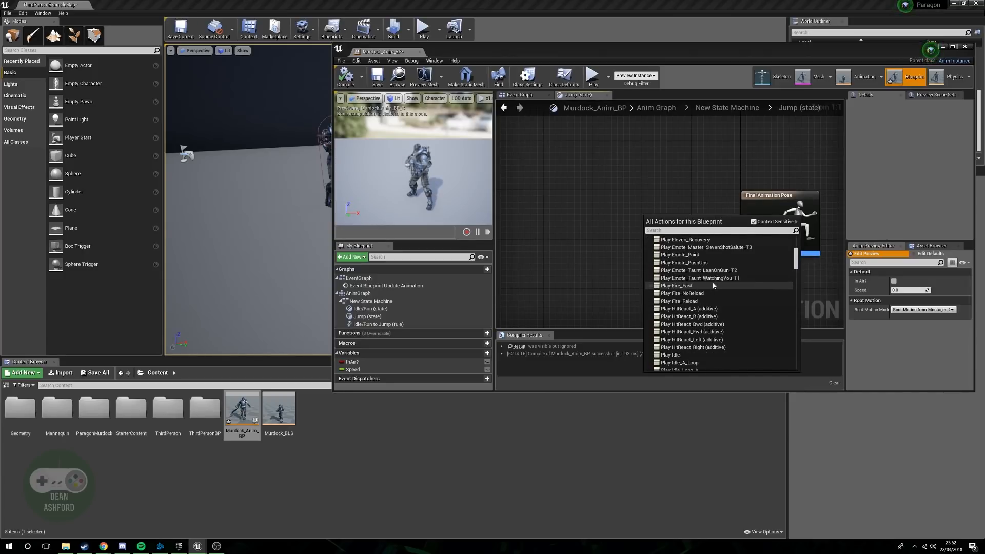
scroll(714, 286, down, 12)
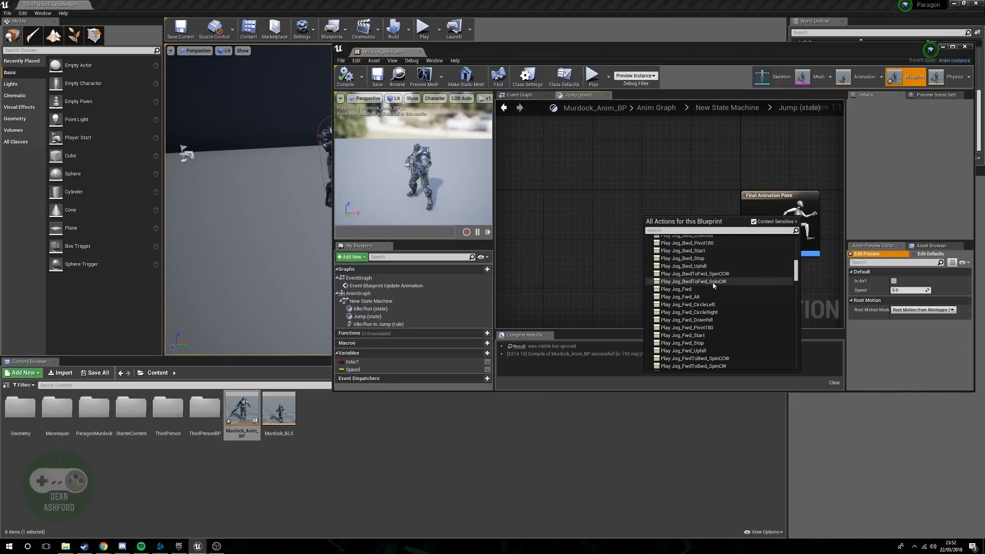
scroll(714, 286, down, 15)
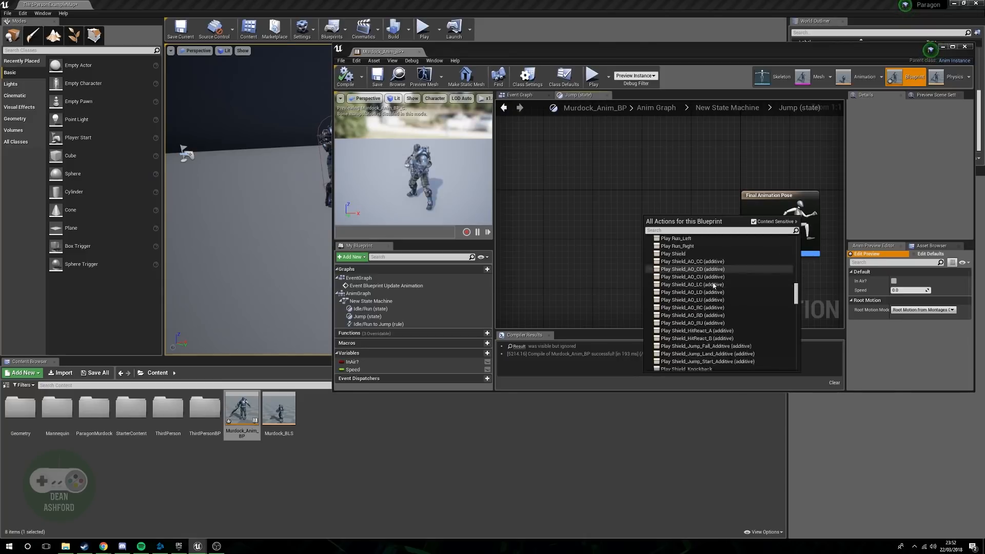
click(615, 173)
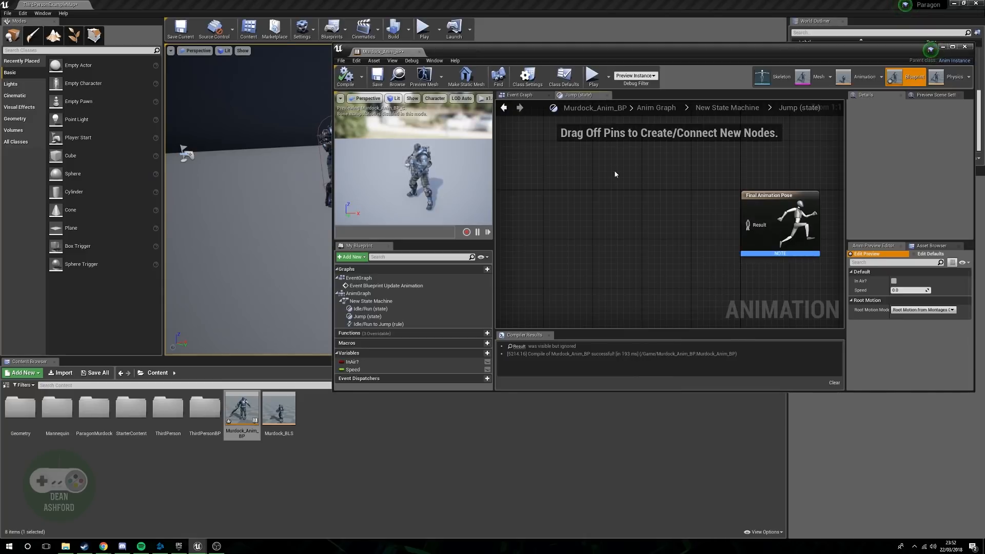
- Return to the state machine, delete the Jump state with its transition, and recompile the blueprint
click(727, 108)
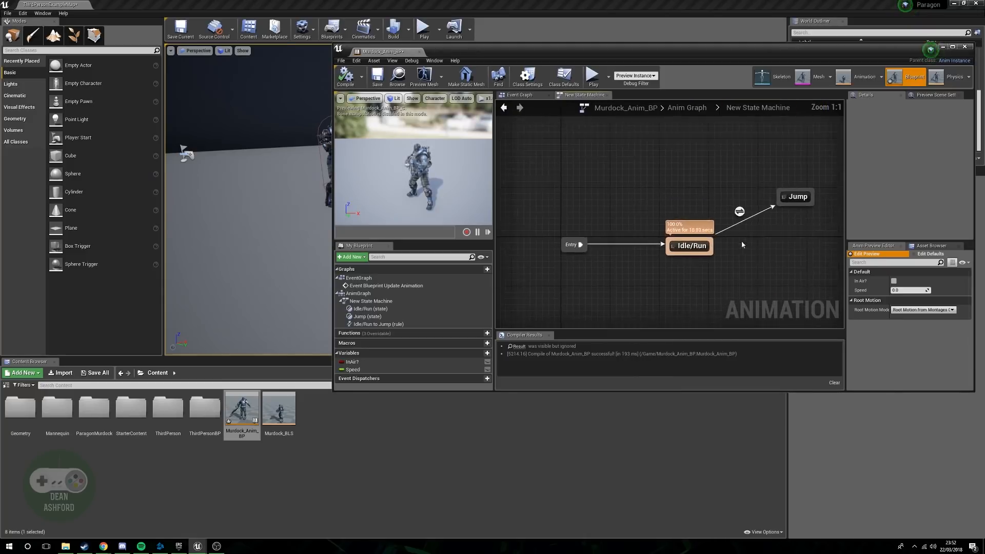
drag(699, 179, 688, 268)
key(Escape)
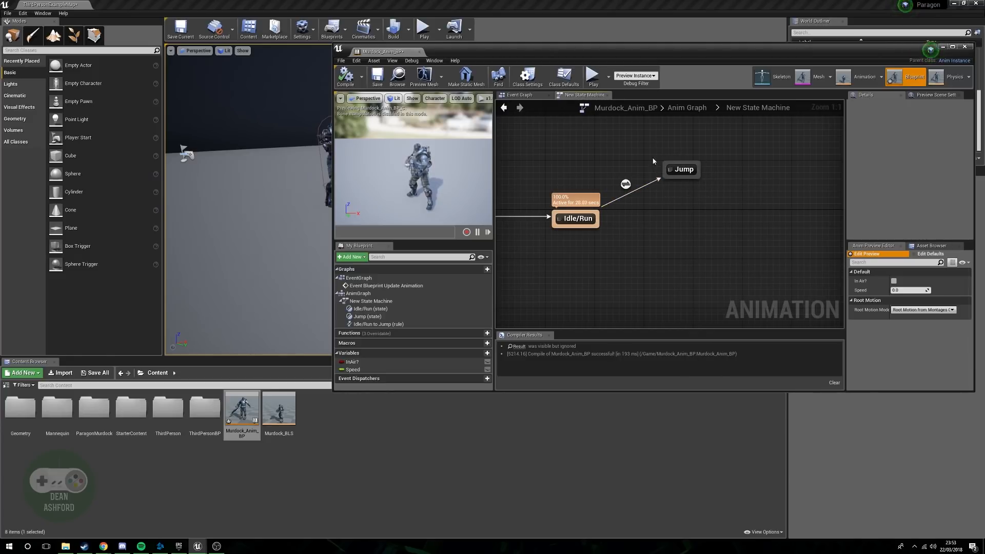
drag(667, 213, 670, 213)
key(Delete)
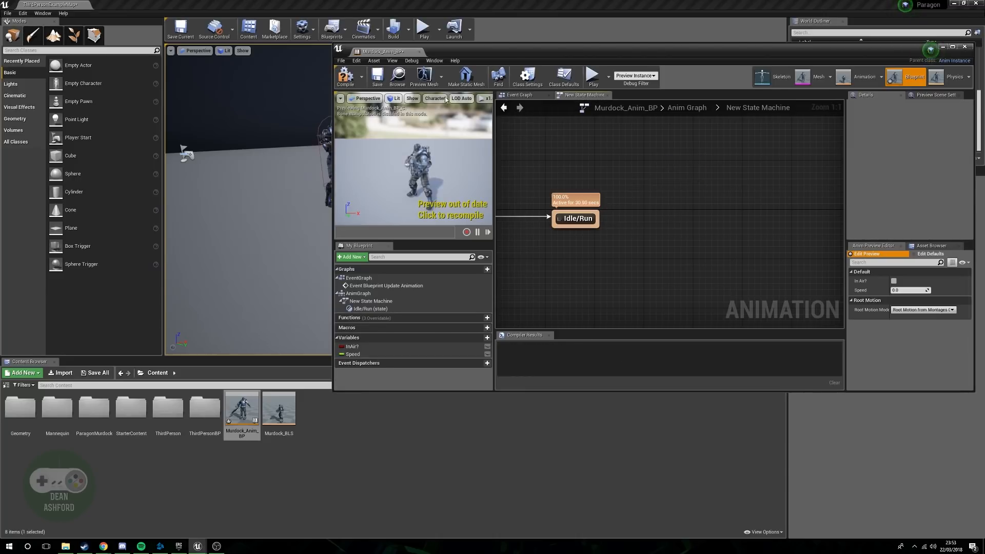
click(345, 76)
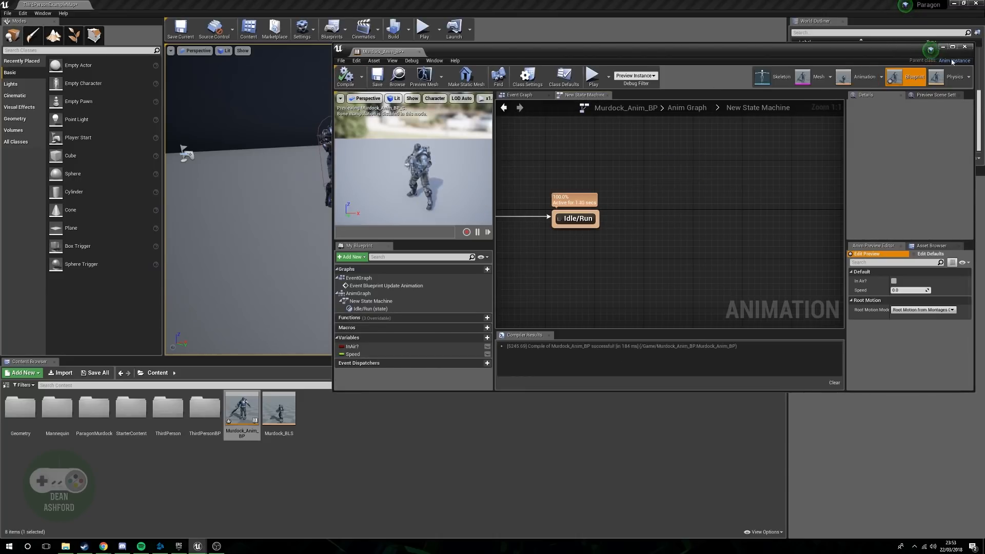
- Close the blueprint and play the level, moving the character around to examine the transitions between idle and running
click(965, 47)
click(423, 28)
key(w)
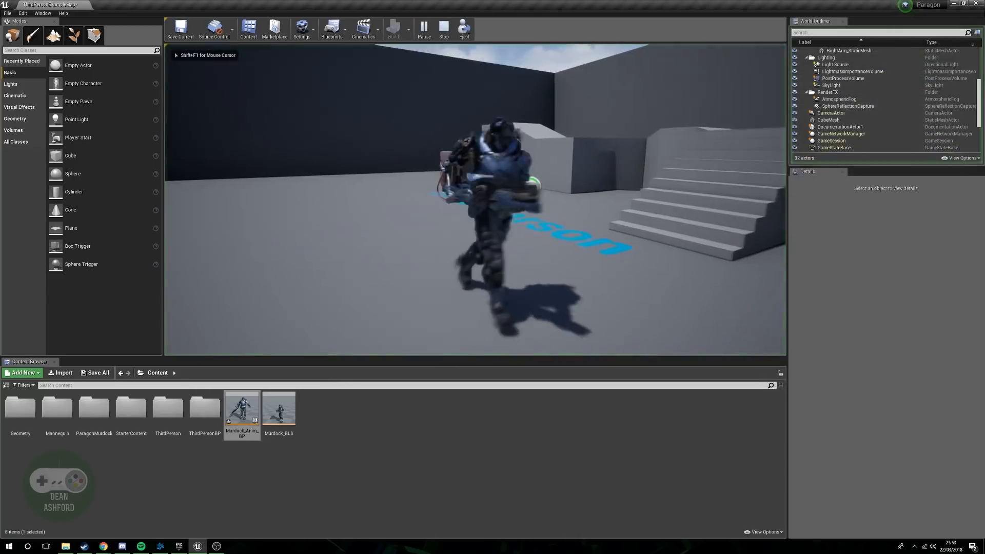
key(w)
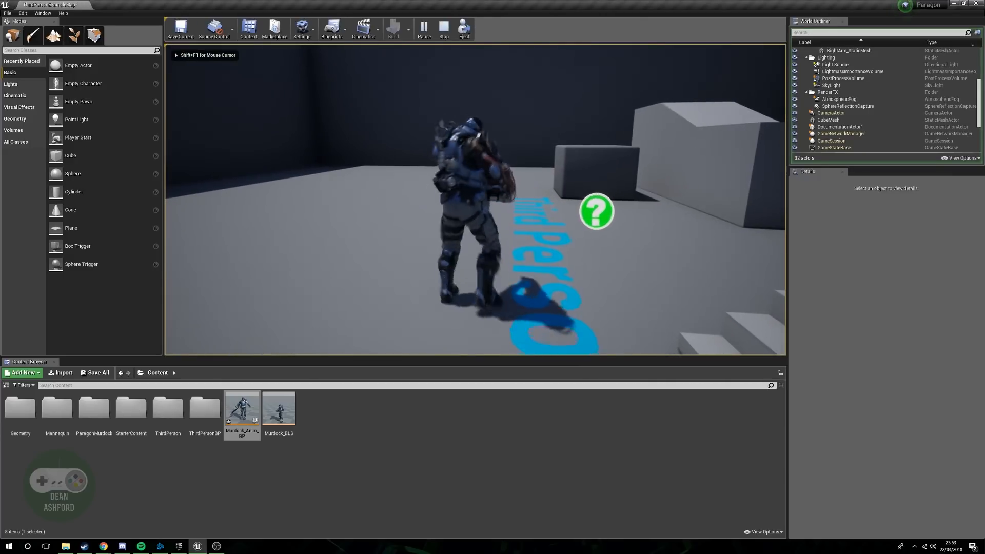
key(w)
key(a)
key(a)
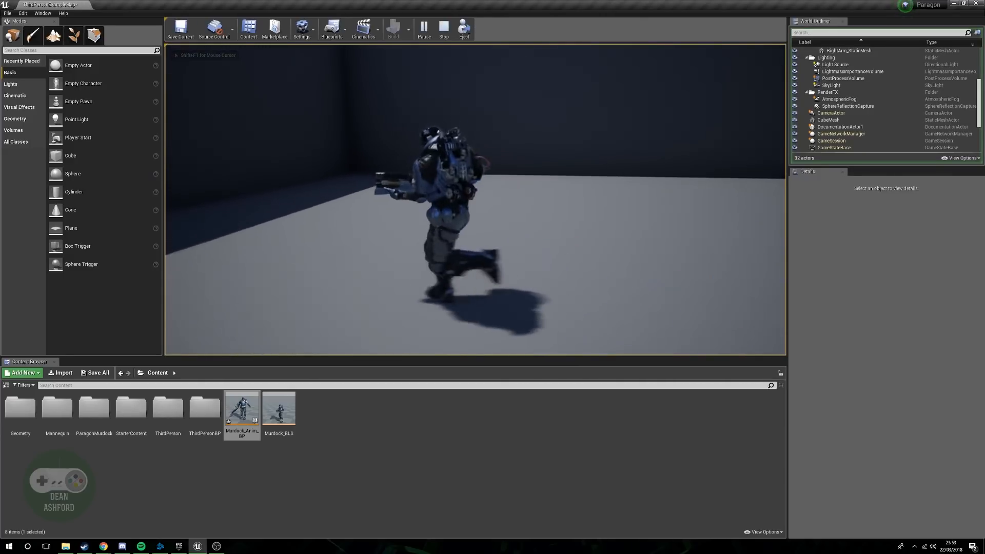
key(d)
key(s)
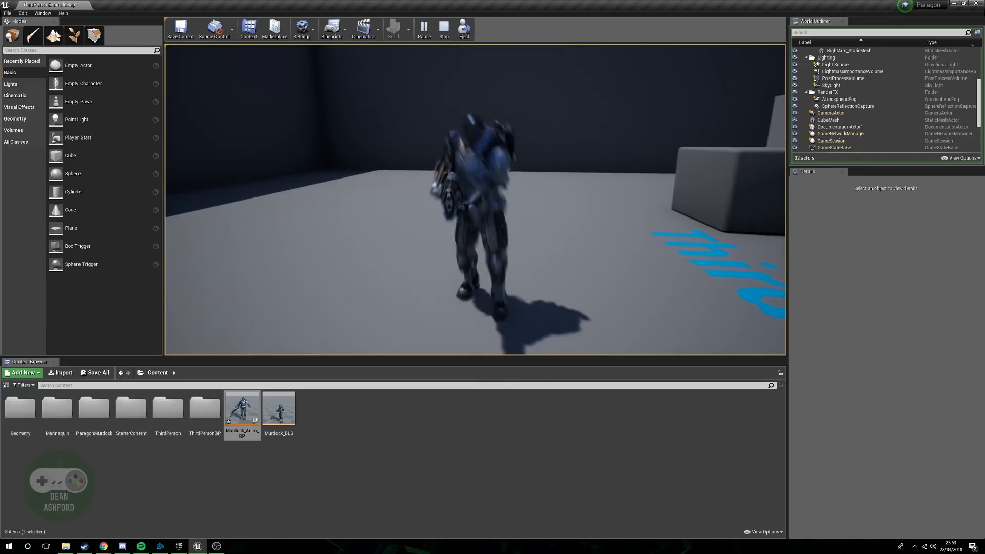
key(Escape)
- Set the Interpolation Time of the Murdock_BLS blend space's horizontal axis to 0.4, then save and close it
double_click(279, 408)
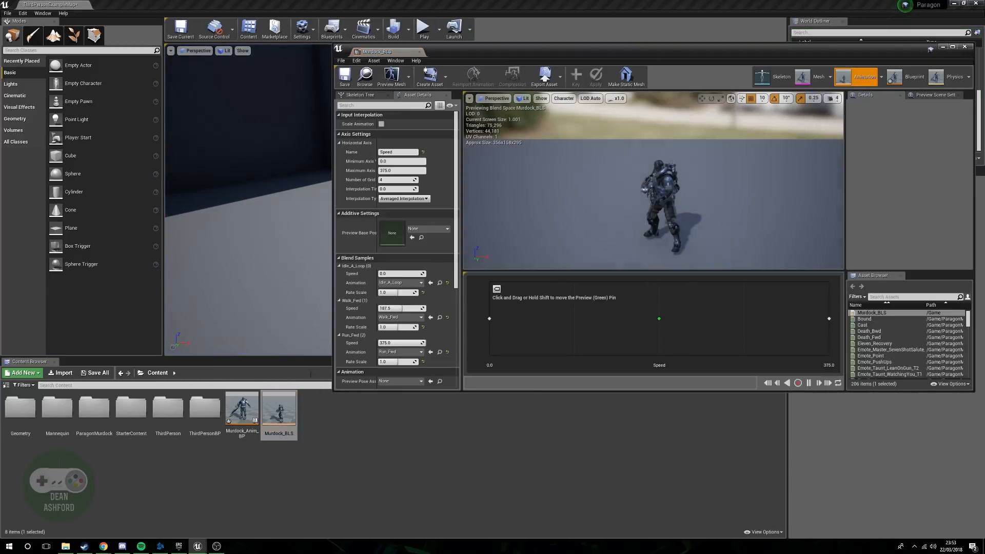
drag(377, 180, 388, 181)
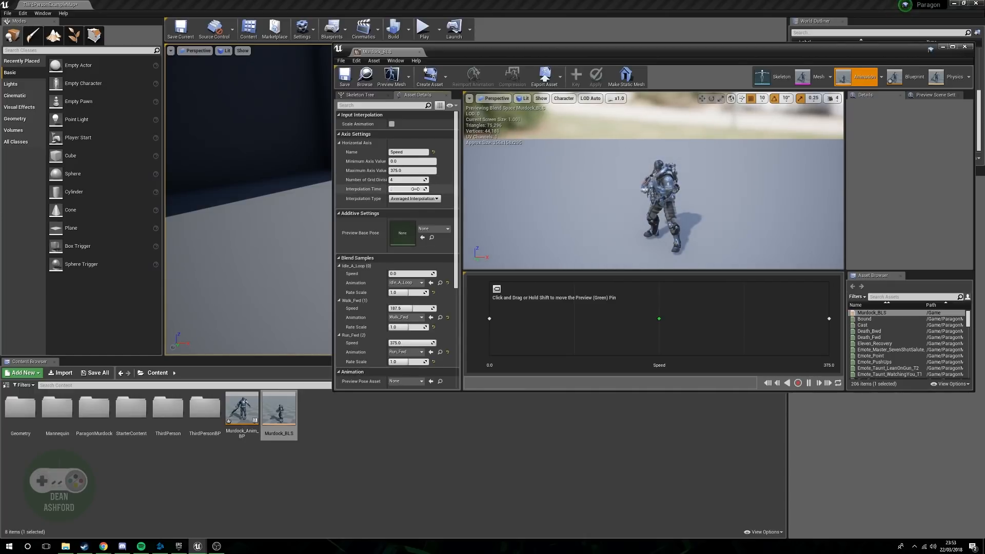
click(345, 77)
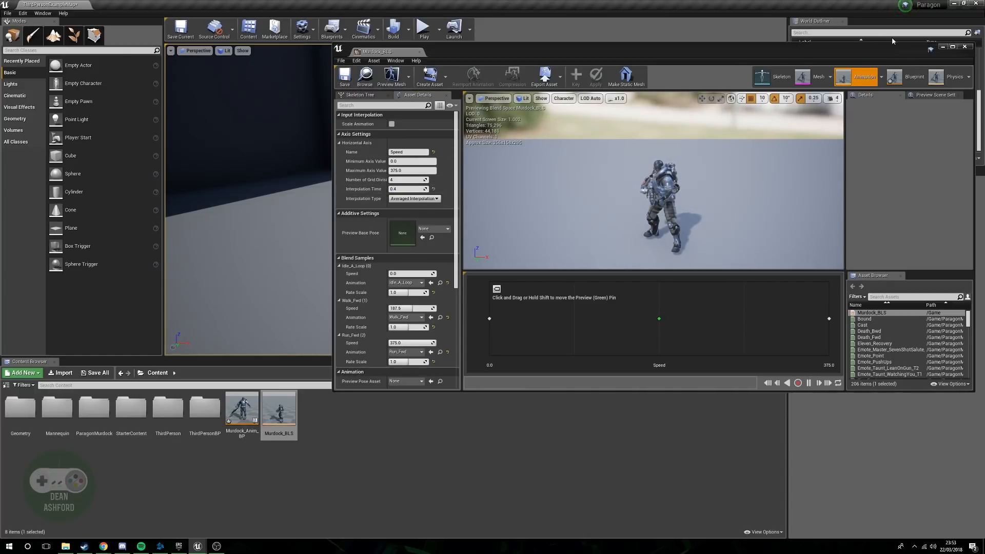
click(965, 46)
- Play the level and run the character in different directions to examine the smoothed idle-to-run transitions, then stop the session
click(424, 28)
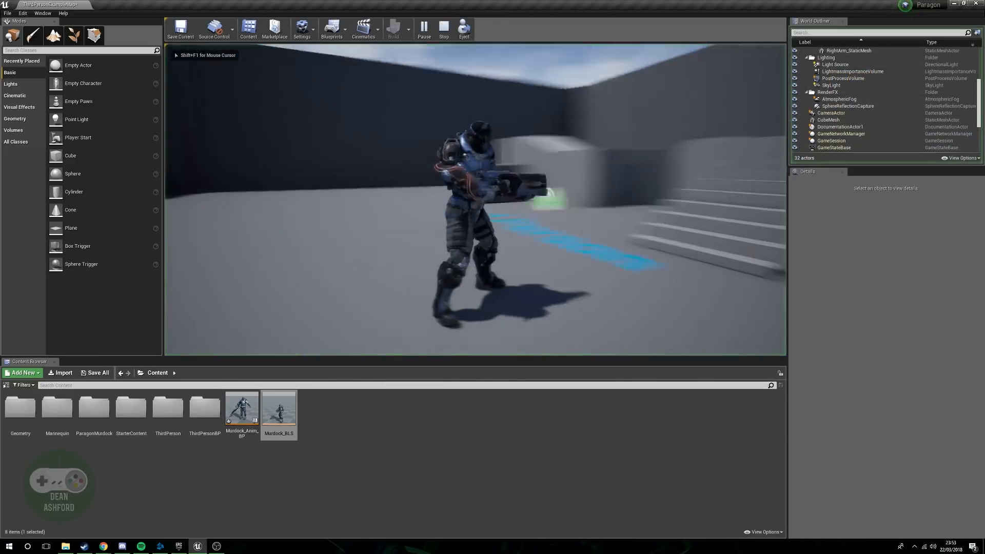
key(d)
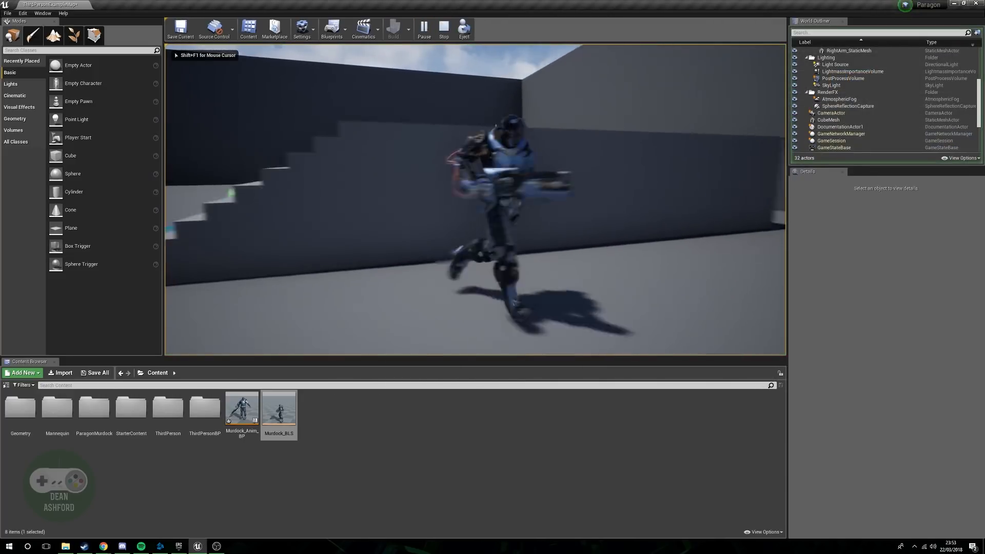
key(a)
key(a)
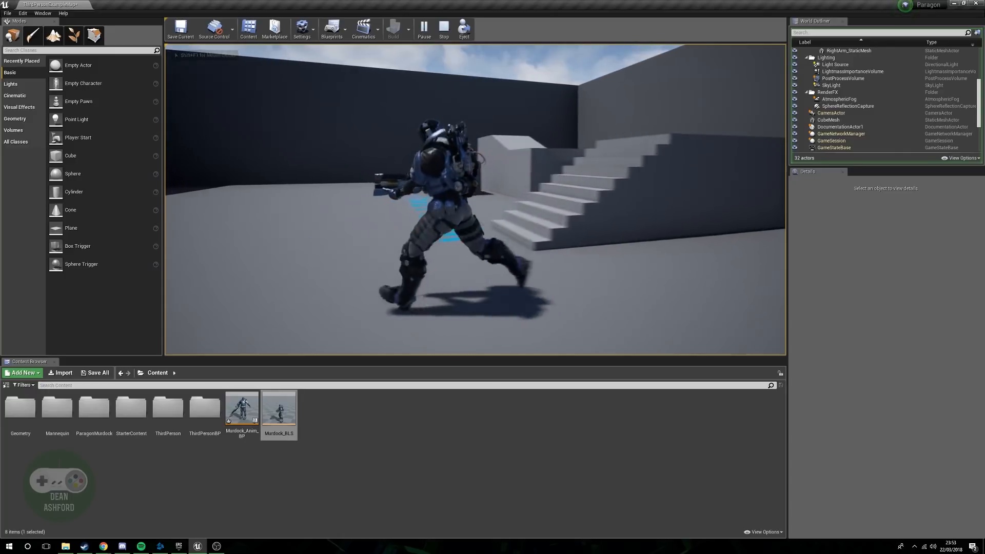
key(w)
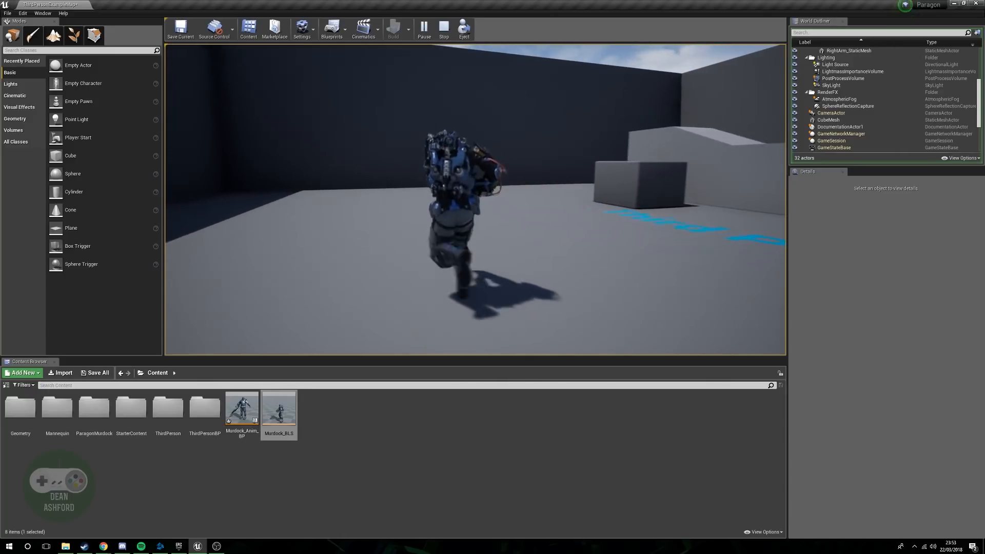
key(d)
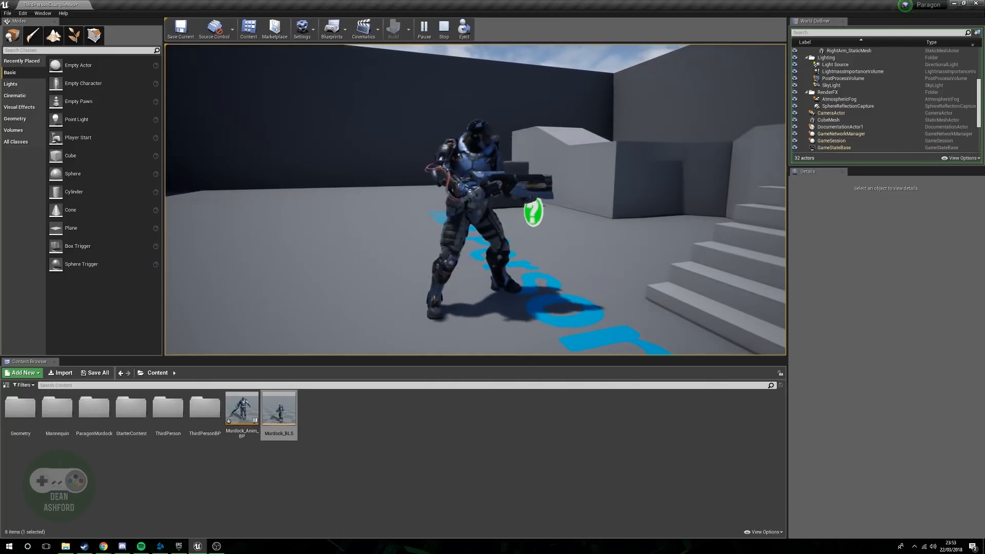
key(s)
key(d)
key(d)
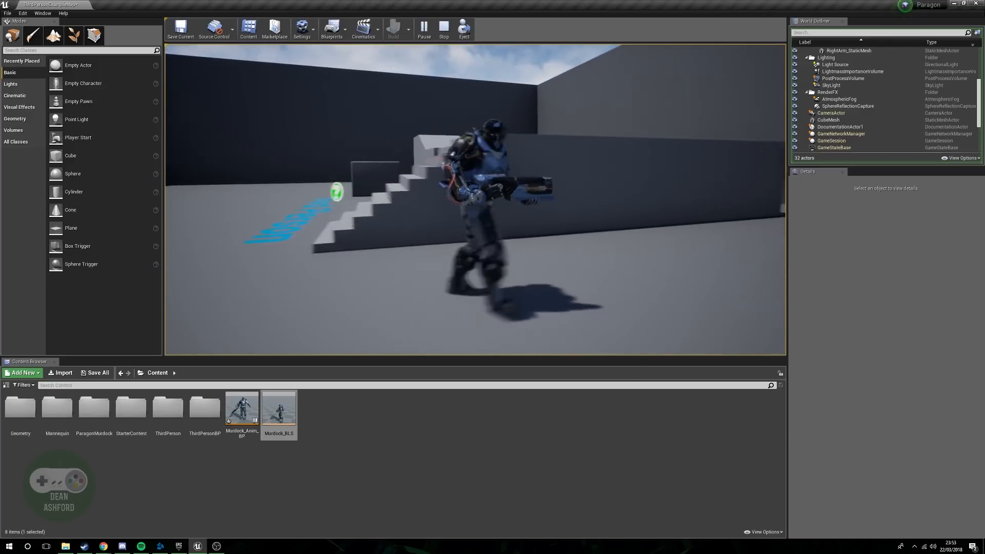
key(a)
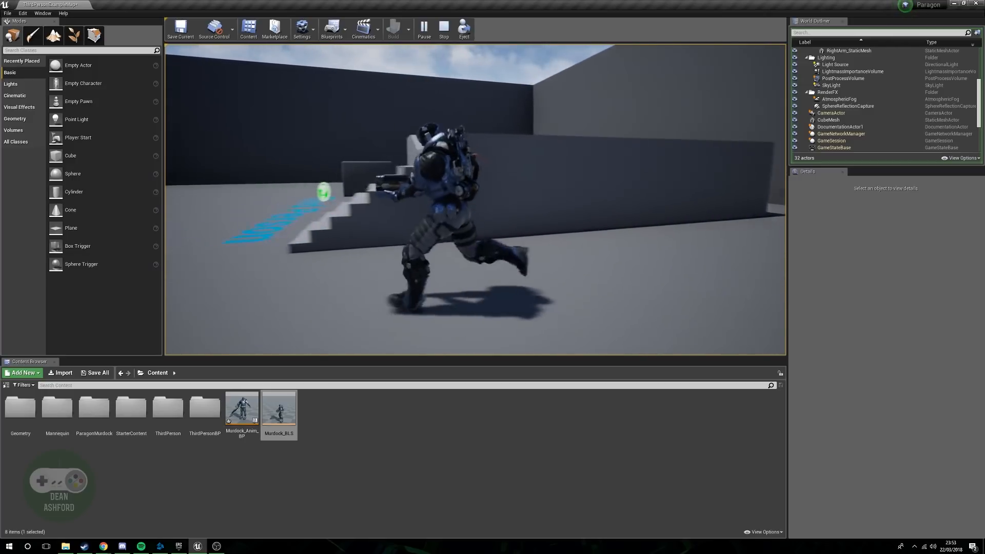
key(s)
key(Escape)
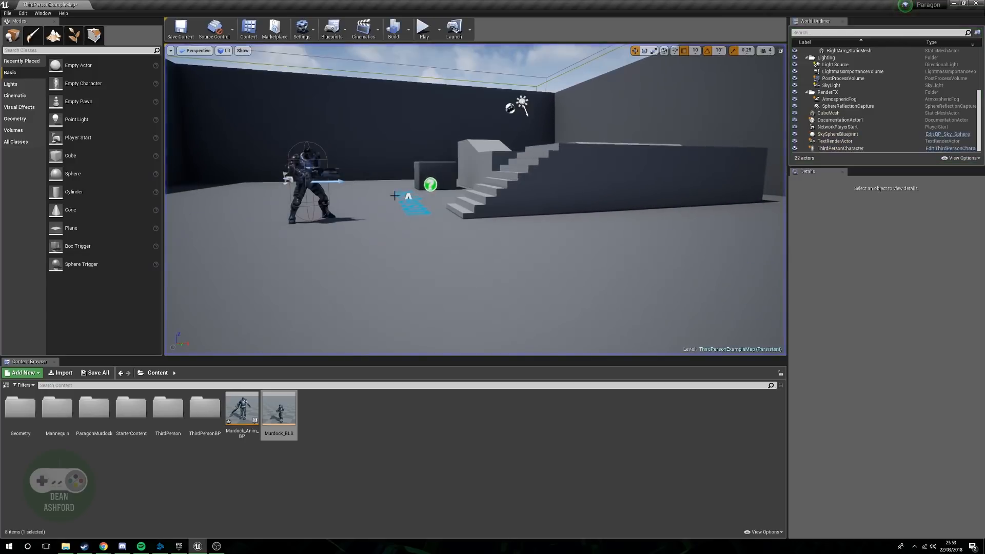
- Examine the Murdock character up close in the level from the front and from an angle
key(w)
right_drag(511, 192, 385, 194)
key(s)
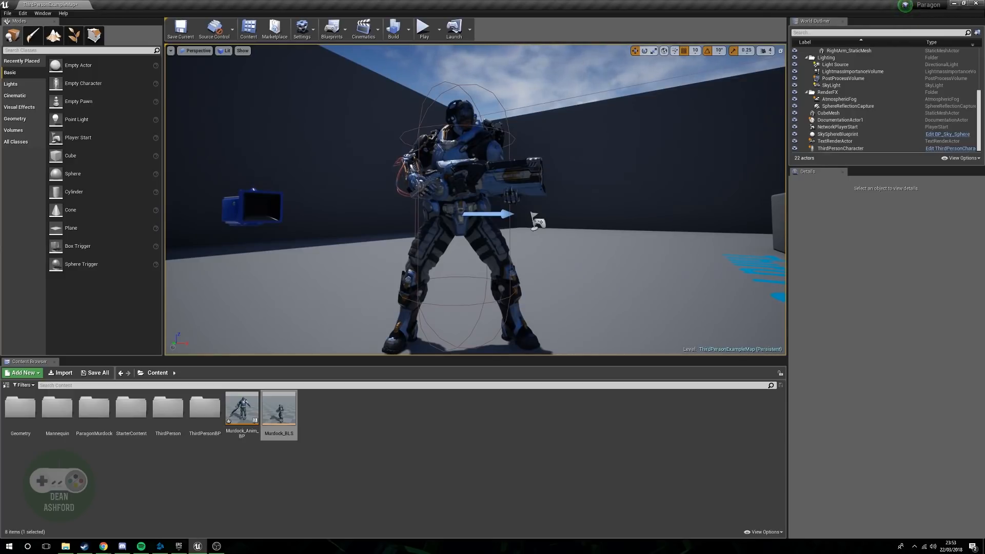
mouse_move(461, 195)
right_down()
mouse_move(477, 194)
mouse_move(406, 191)
mouse_move(456, 199)
right_up()
key(d)
key(s)
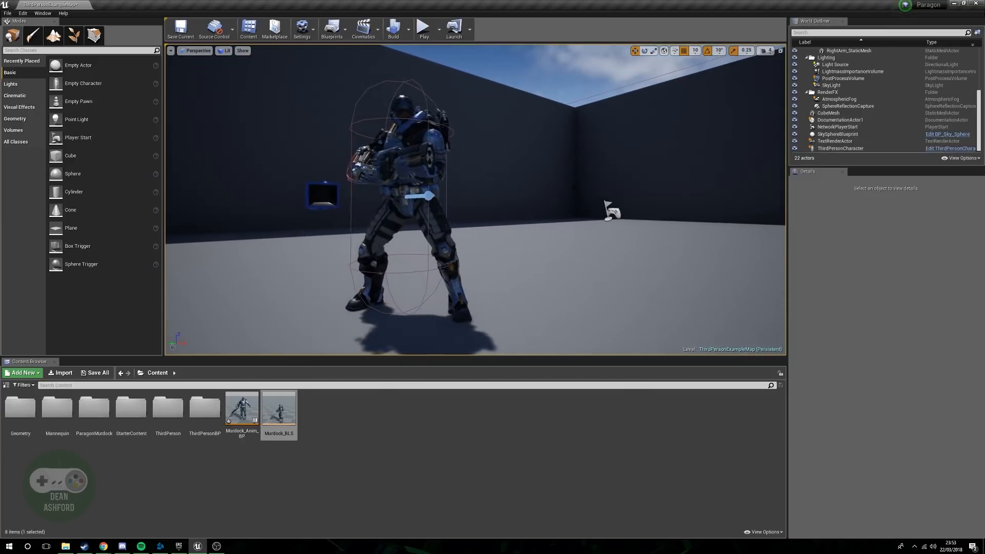
key(a)
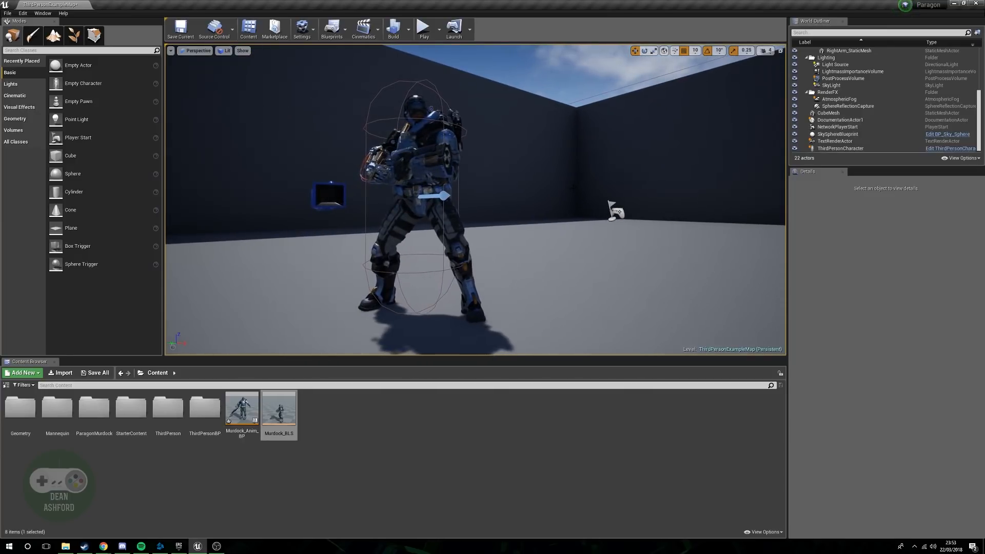